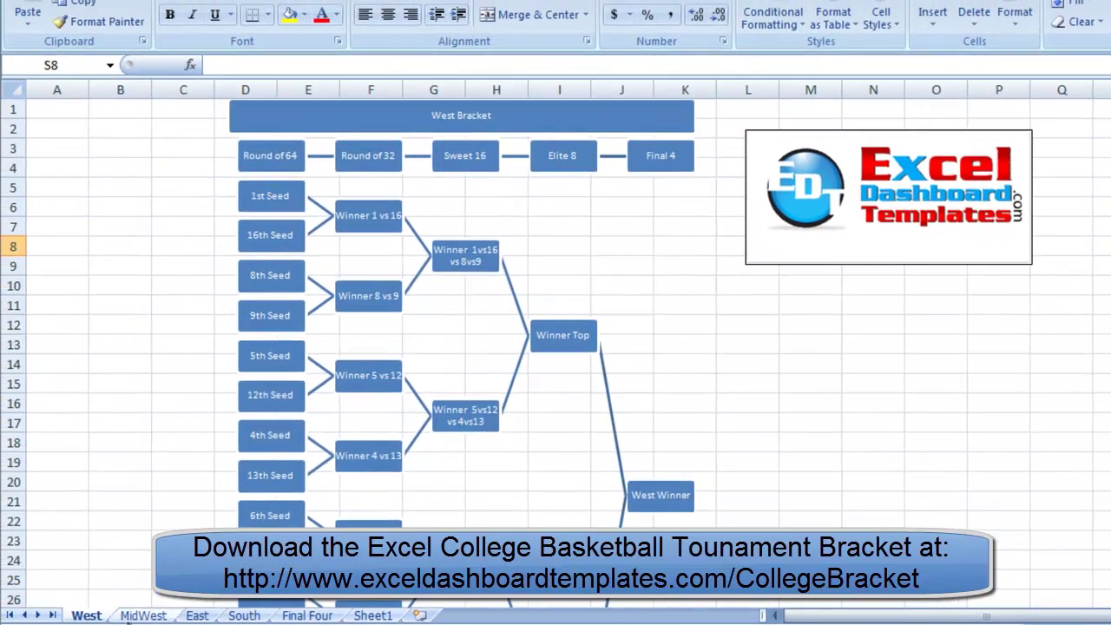
# Review the MidWest, East, South, Final Four and West bracket sheets to see how the finished brackets are laid out
pyautogui.click(143, 615)
pyautogui.click(198, 616)
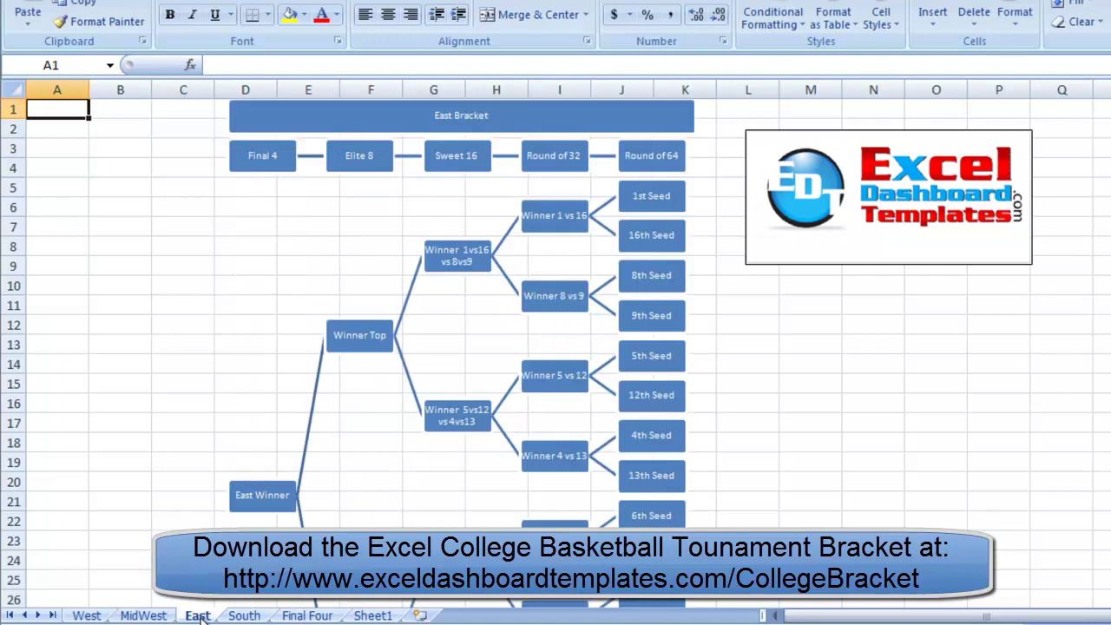
pyautogui.click(245, 615)
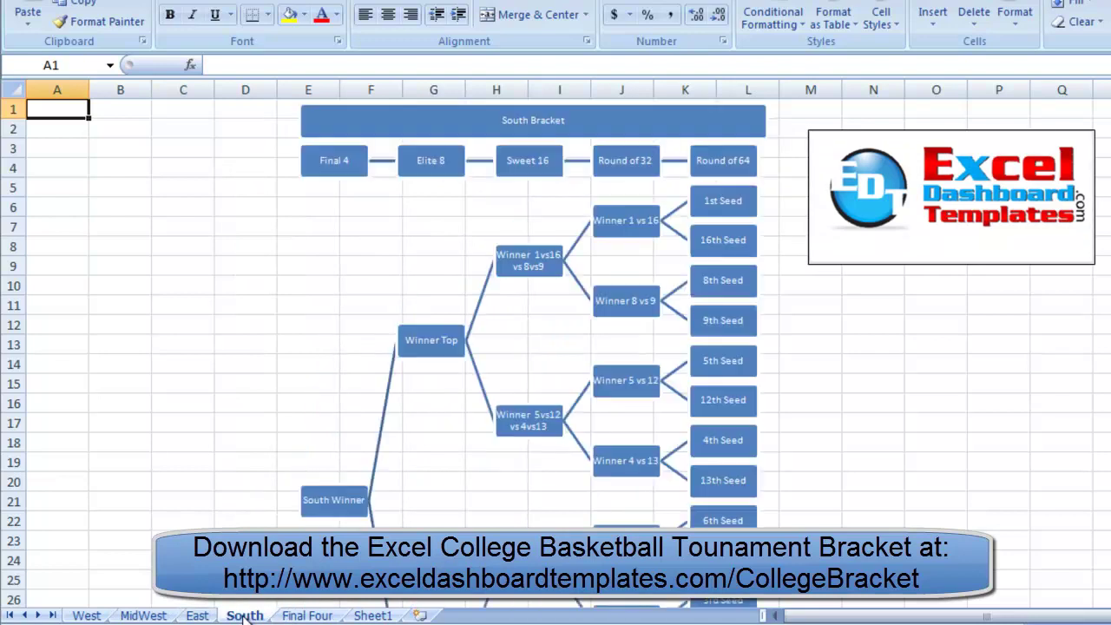
pyautogui.click(304, 616)
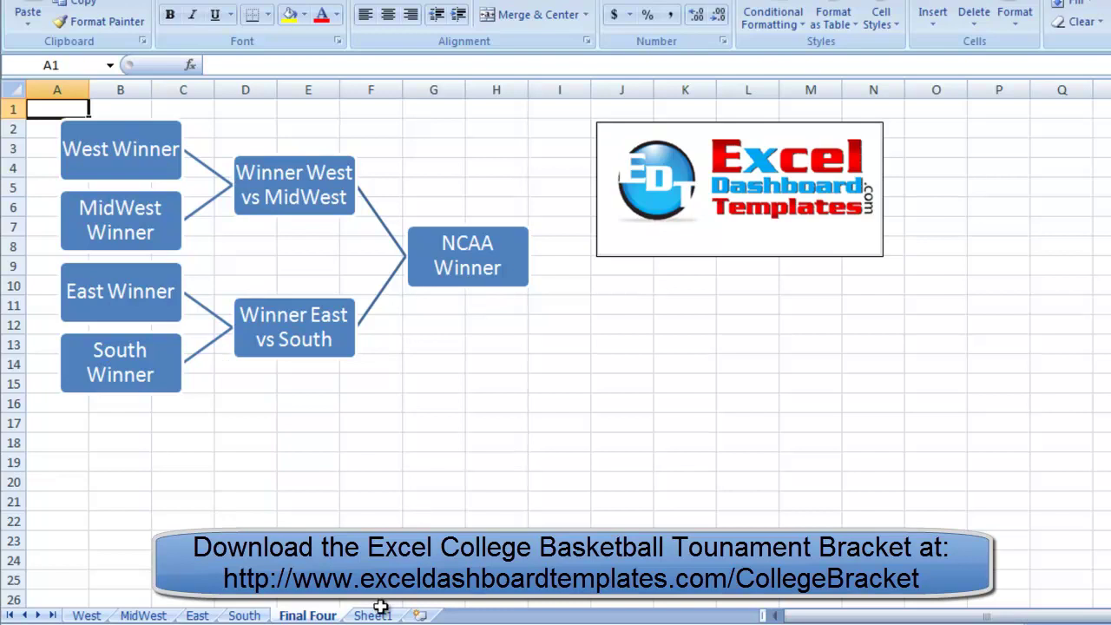
pyautogui.click(95, 615)
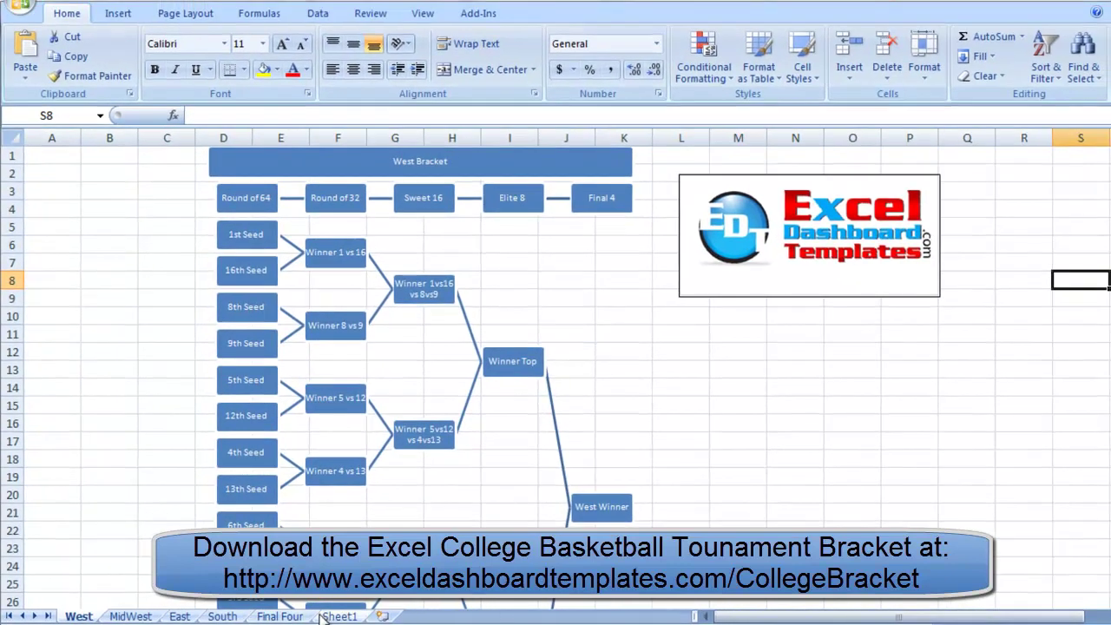
# Insert a Horizontal Hierarchy SmartArt graphic on Sheet1 and move it up and left to begin around row 2
pyautogui.click(323, 616)
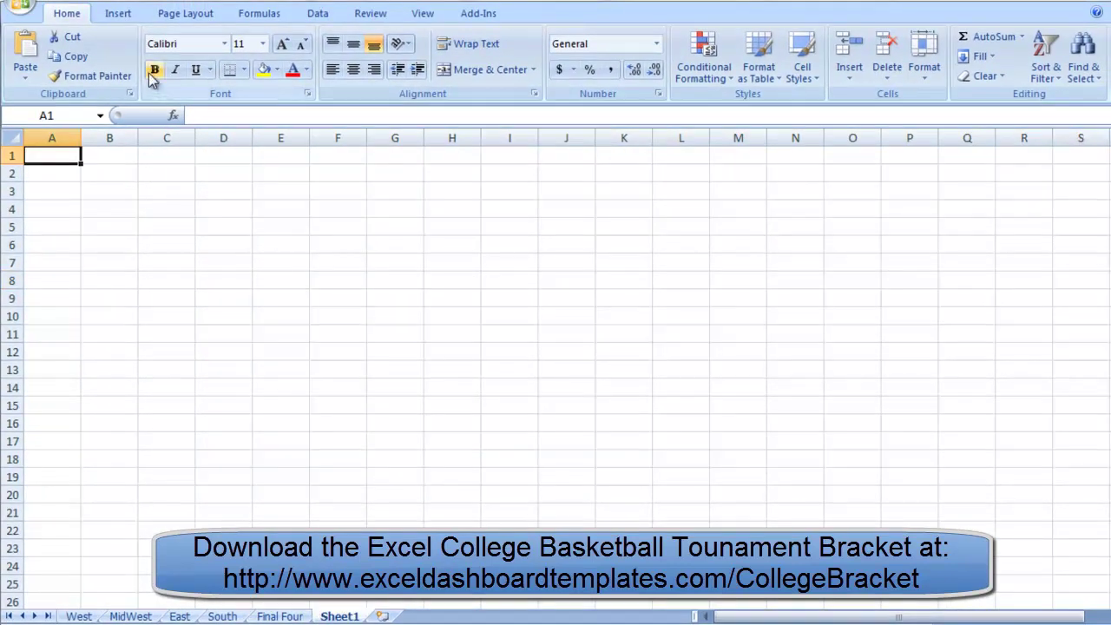
pyautogui.click(126, 17)
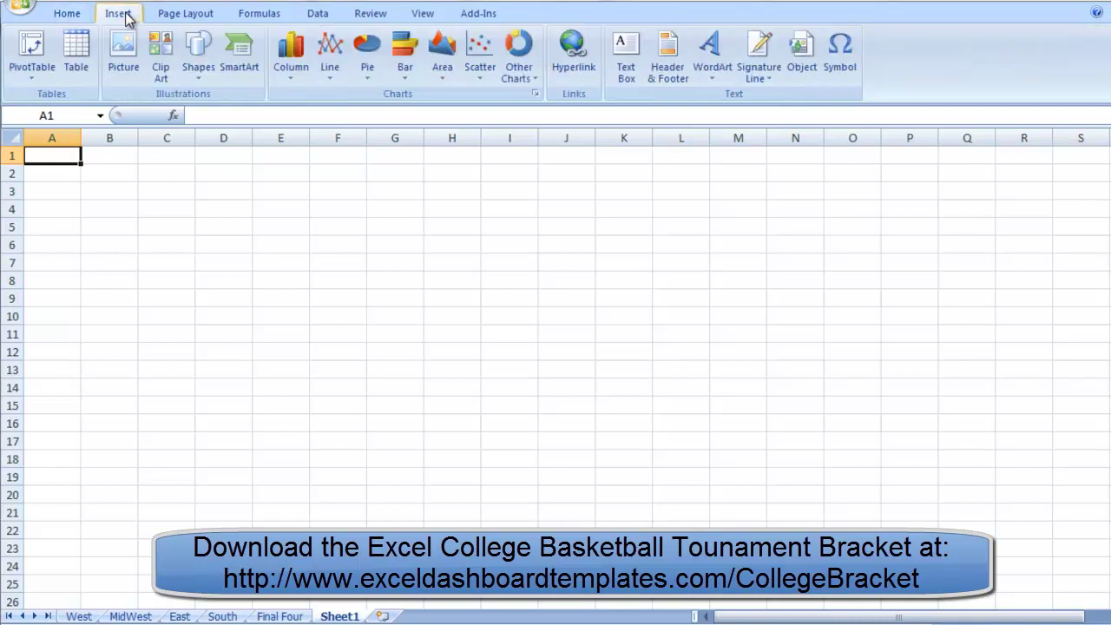
pyautogui.click(236, 56)
pyautogui.moveTo(310, 156); pyautogui.dragTo(287, 159)
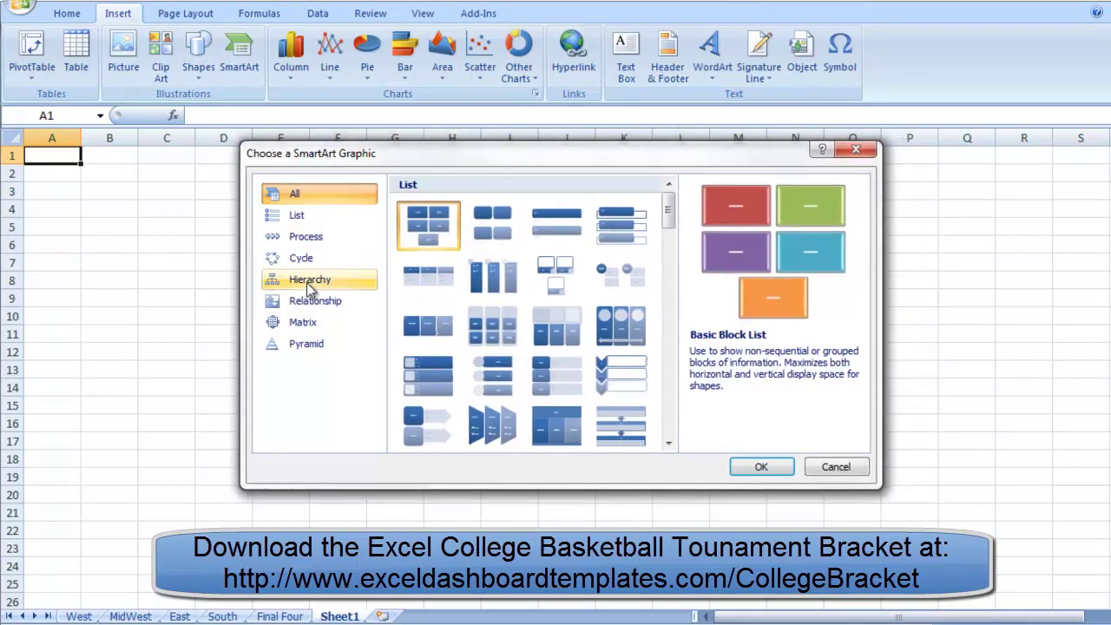
pyautogui.click(334, 287)
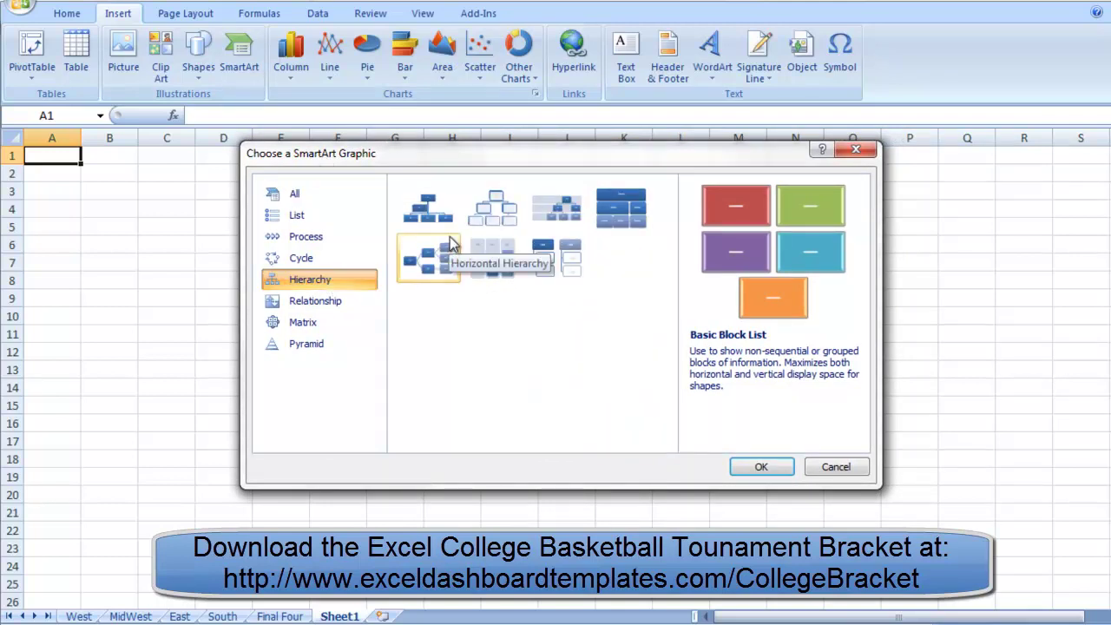
pyautogui.click(431, 210)
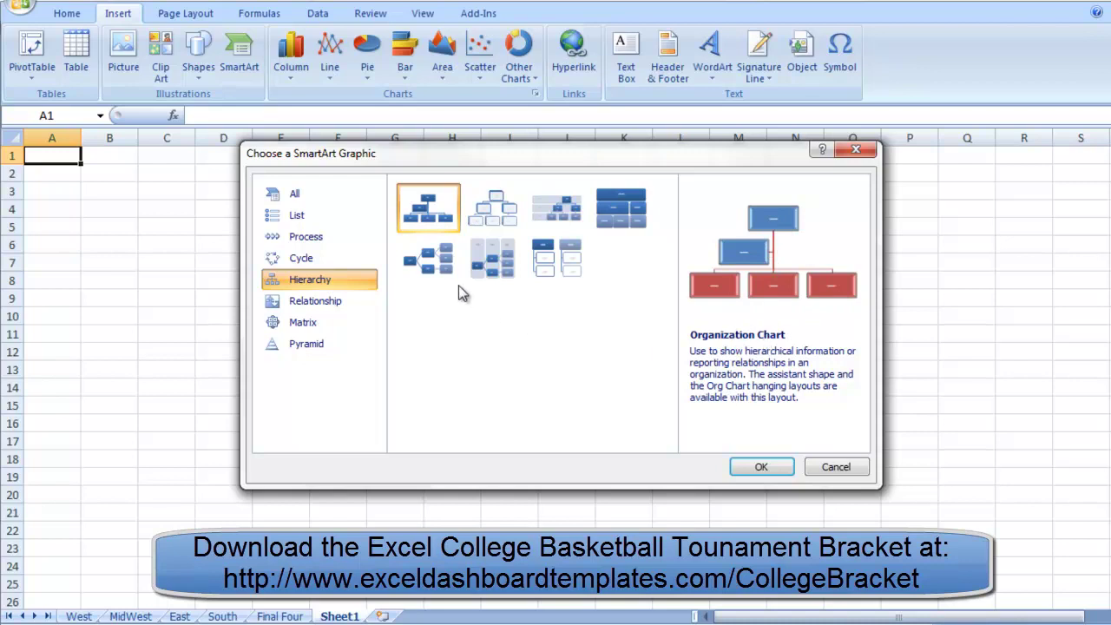
pyautogui.click(440, 269)
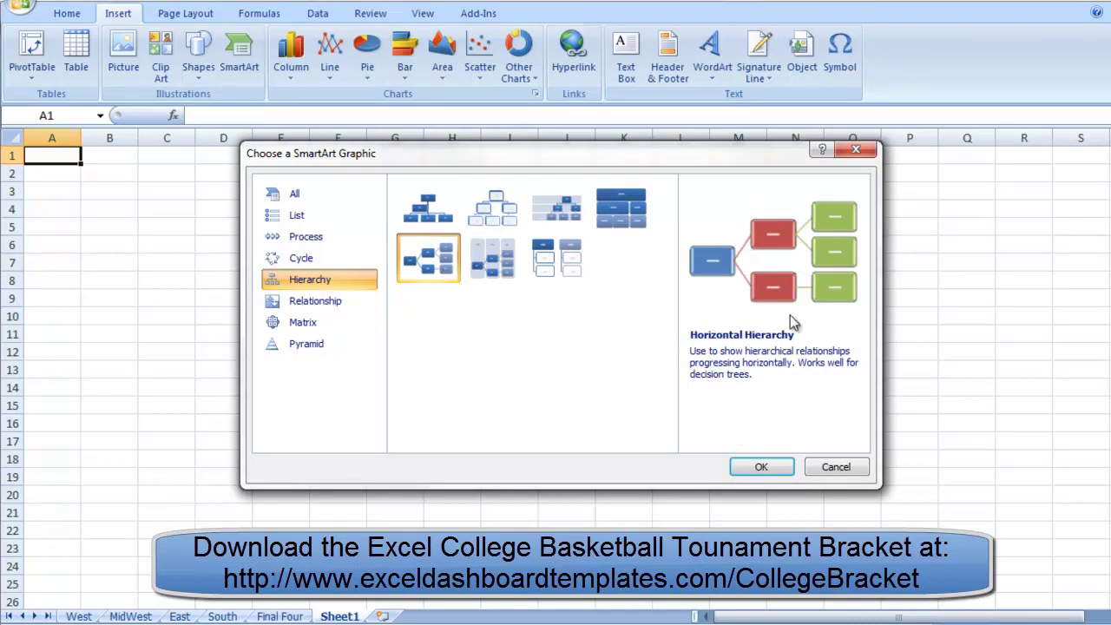
pyautogui.click(761, 467)
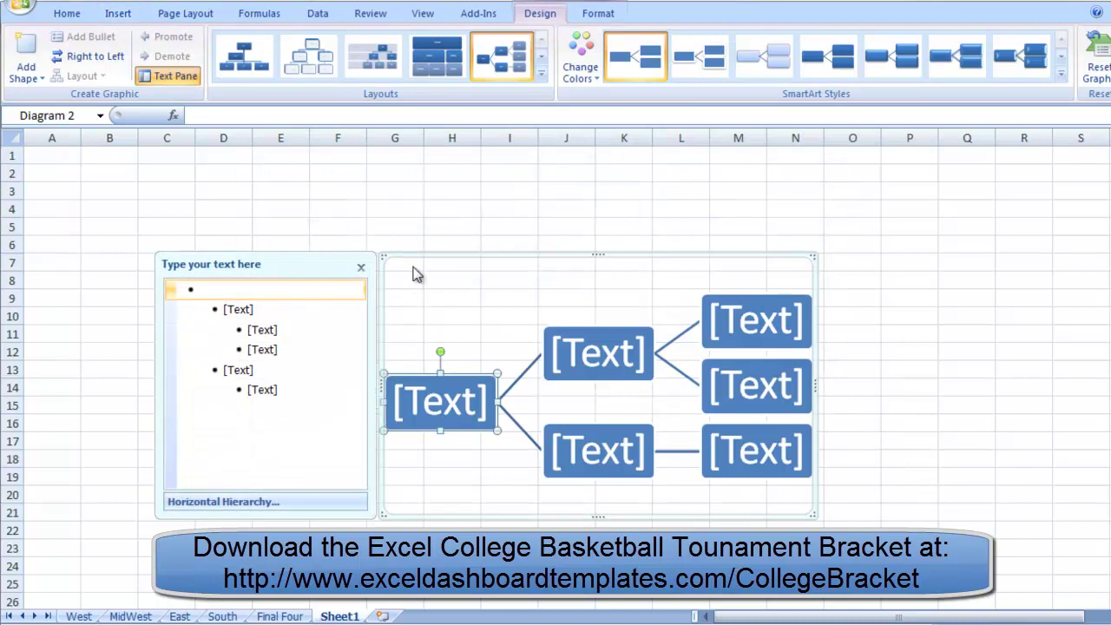
pyautogui.moveTo(442, 253); pyautogui.dragTo(382, 173)
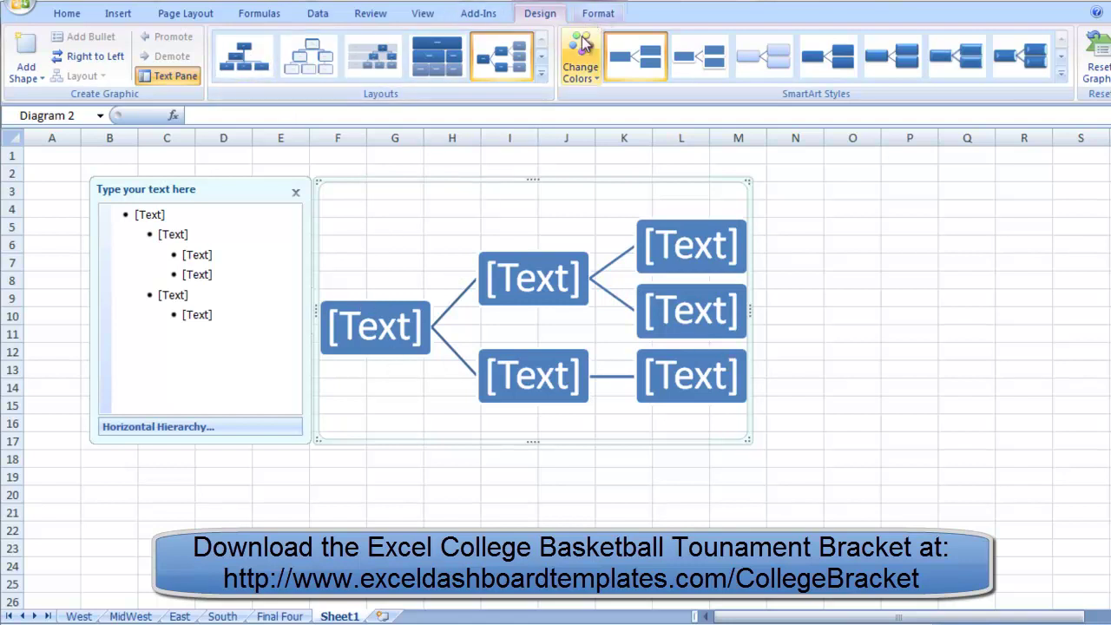
# Reverse the hierarchy diagram's direction so it runs right to left
pyautogui.click(832, 278)
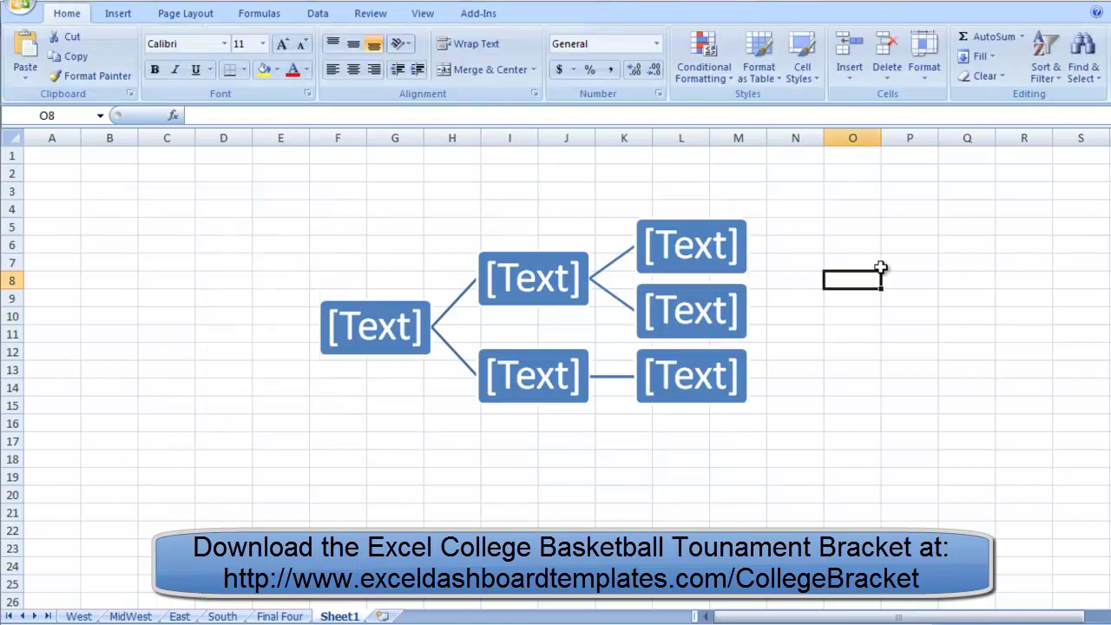
pyautogui.click(560, 236)
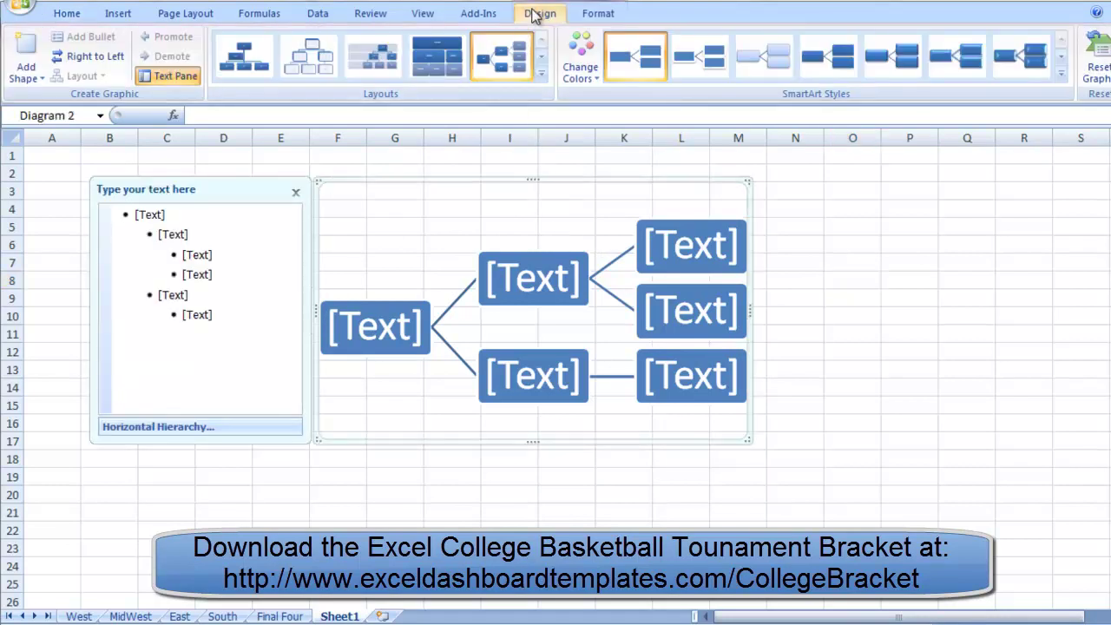
pyautogui.click(108, 61)
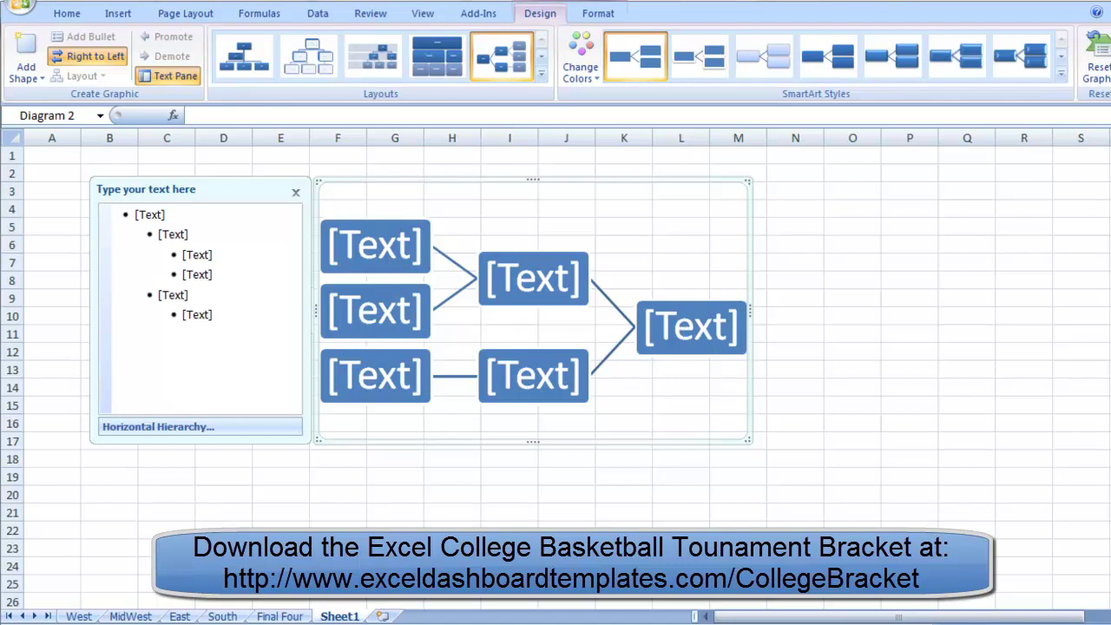
pyautogui.click(83, 62)
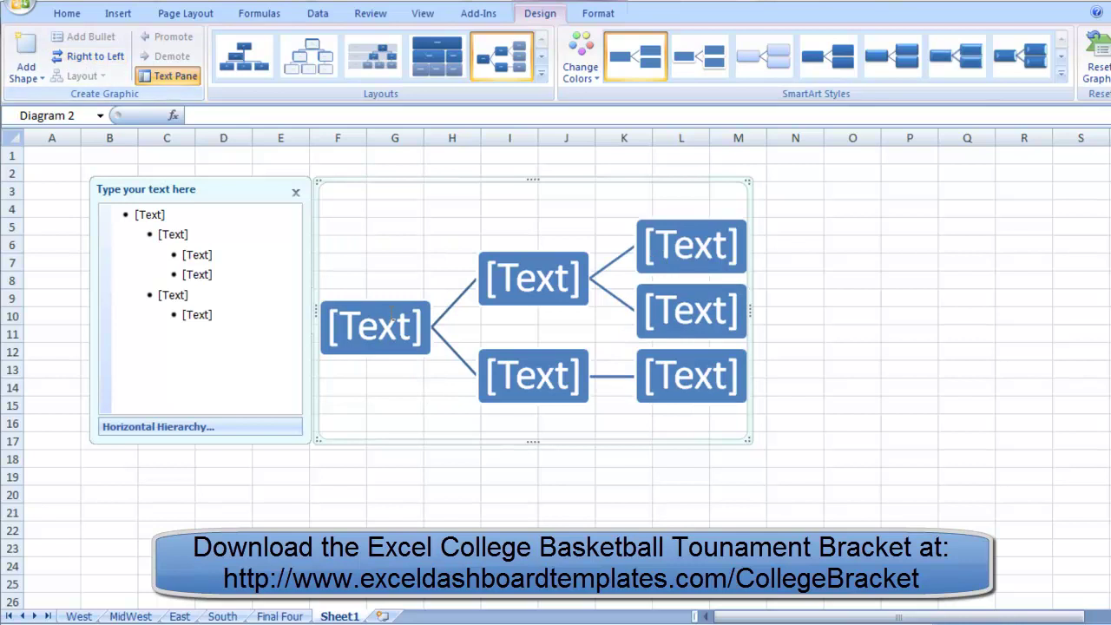
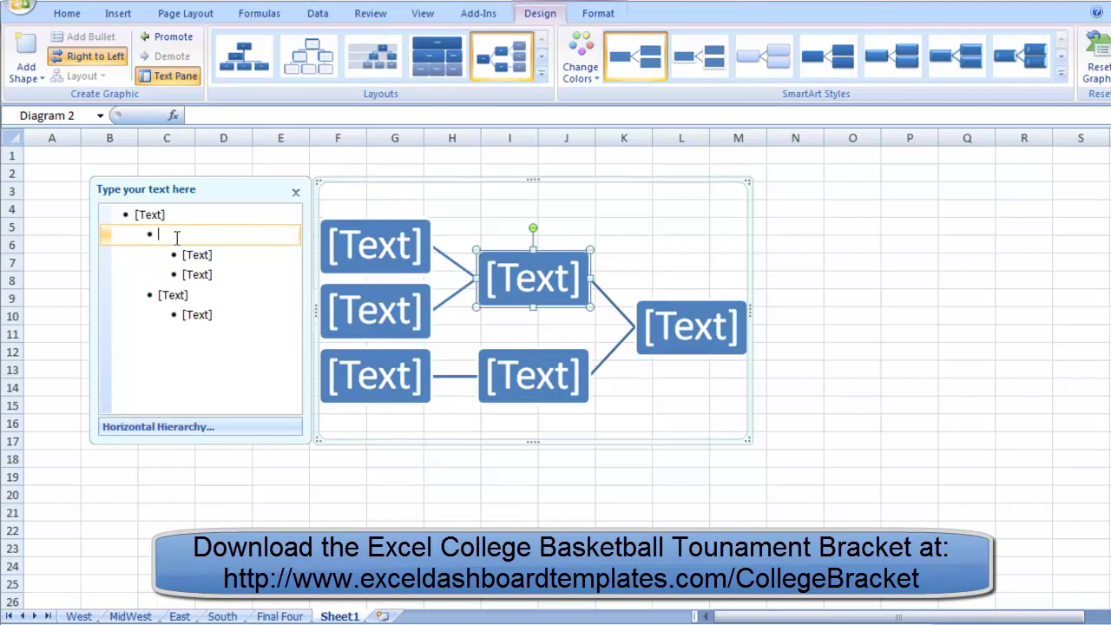
# Label the first pair of outer boxes 1st and 16th, and their connecting box Winner 1 vs 16
pyautogui.click(189, 252)
pyautogui.write('1')
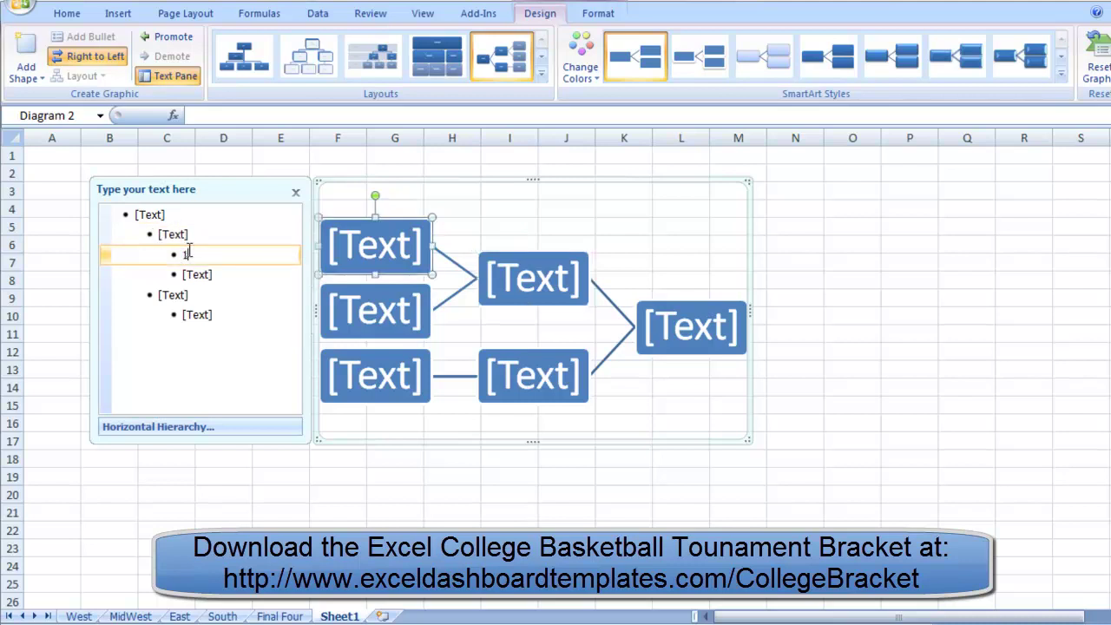
pyautogui.write('st')
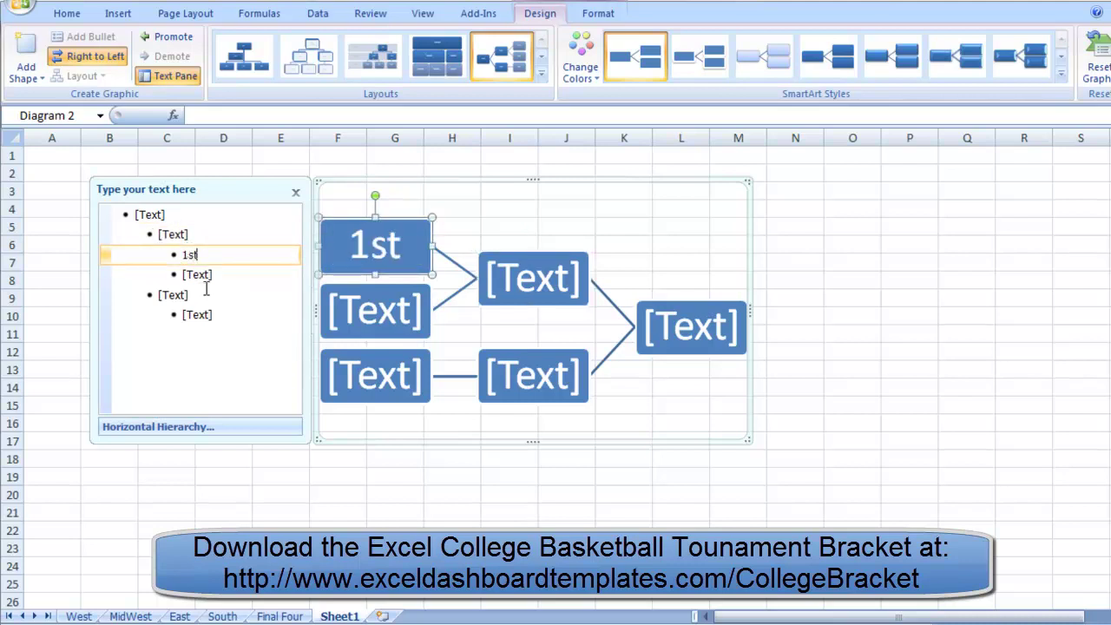
pyautogui.click(205, 274)
pyautogui.write('16th')
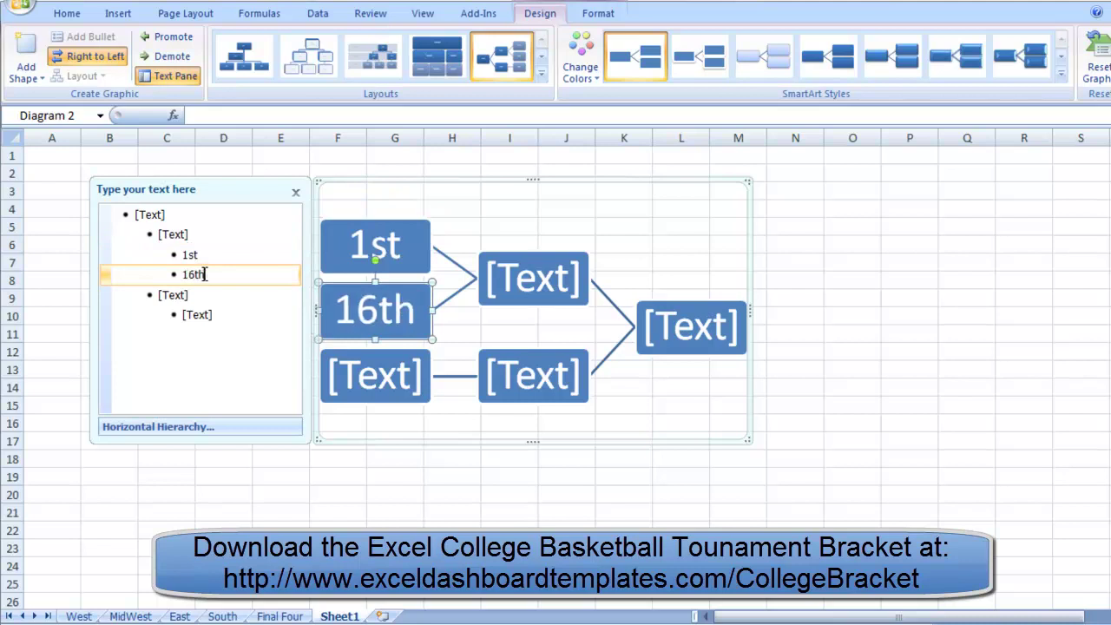
pyautogui.click(177, 233)
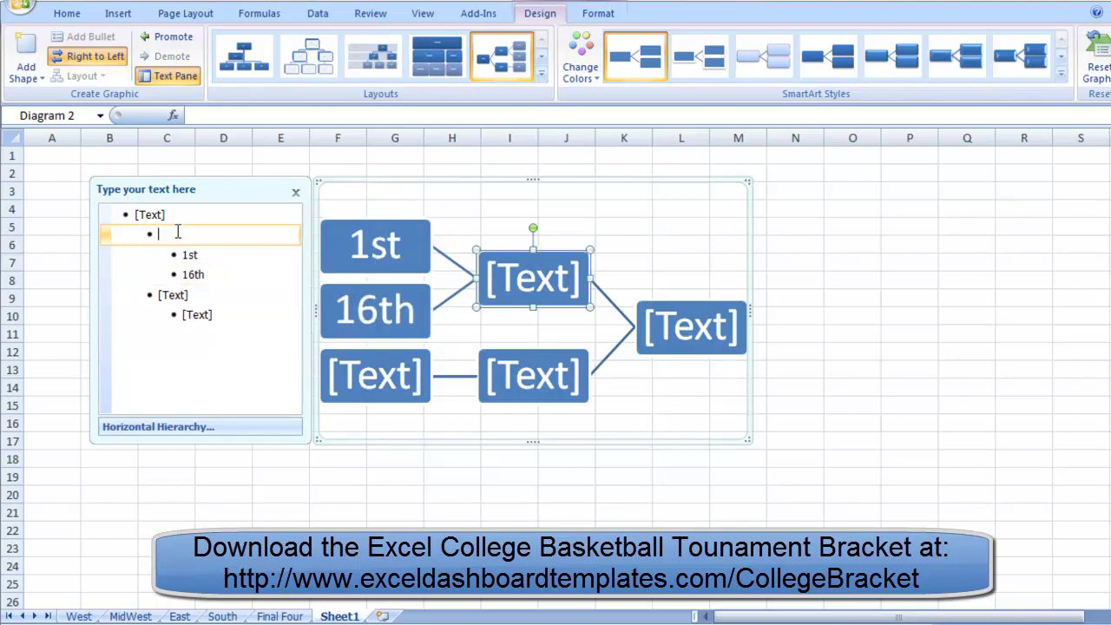
pyautogui.write('Winner')
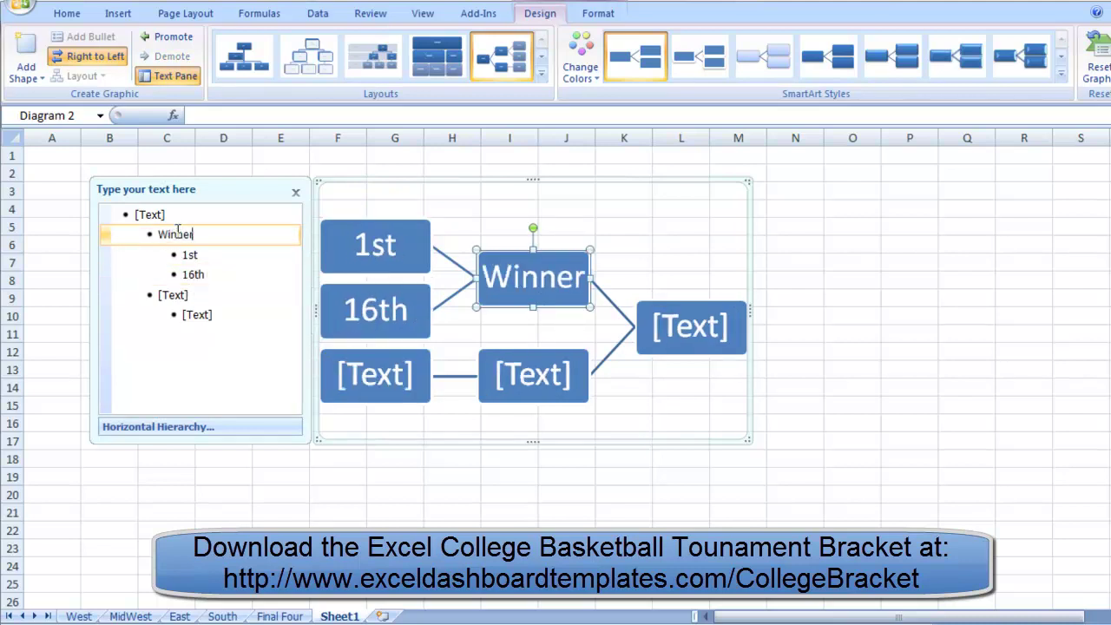
pyautogui.write(' 1 vs 16')
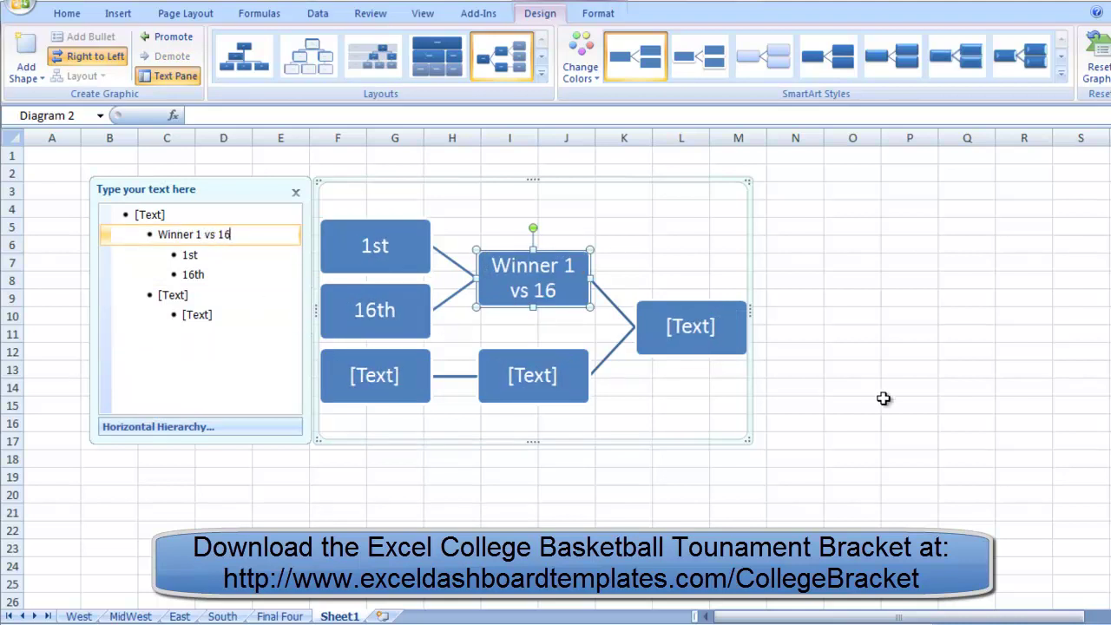
# Label the remaining outer box 8th and the box it connects to Winner 8 vs 9
pyautogui.click(807, 401)
pyautogui.click(510, 375)
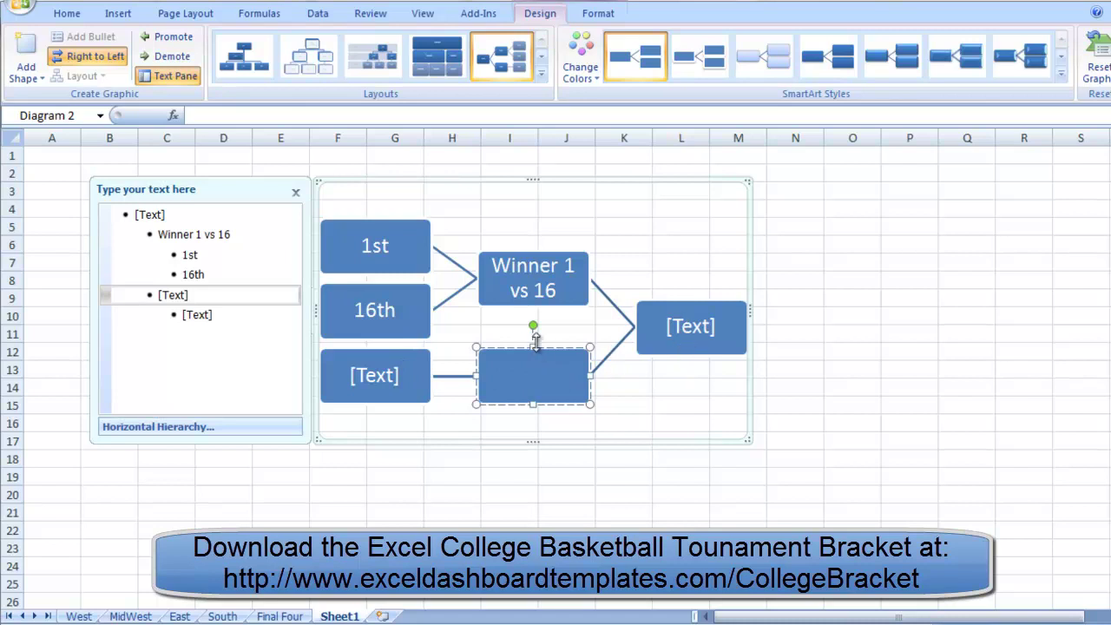
pyautogui.click(390, 374)
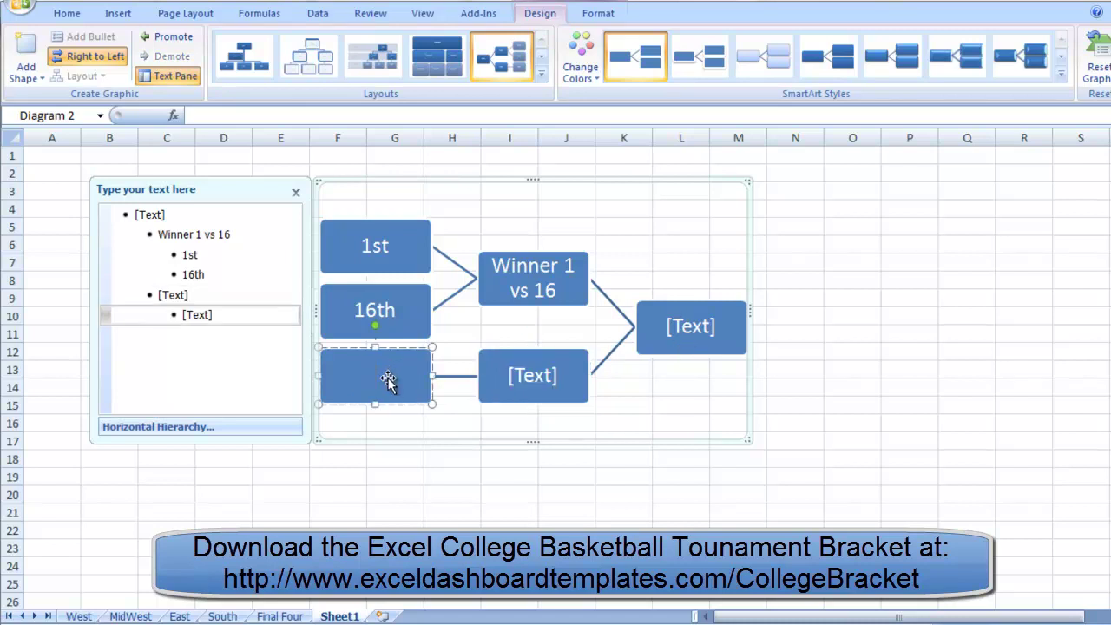
pyautogui.write('8th')
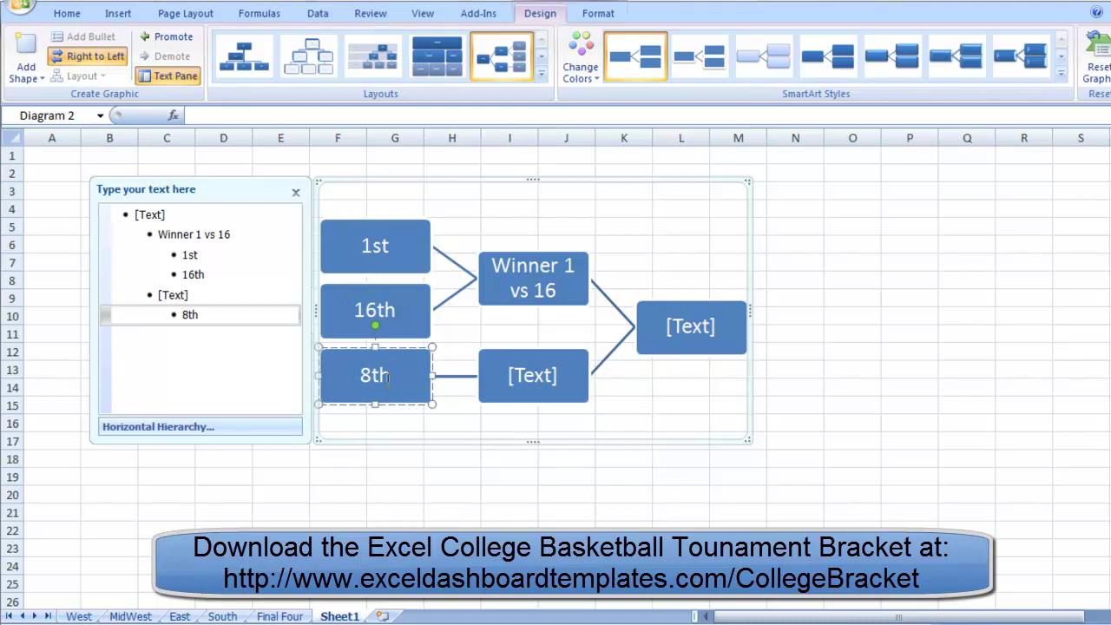
pyautogui.click(534, 375)
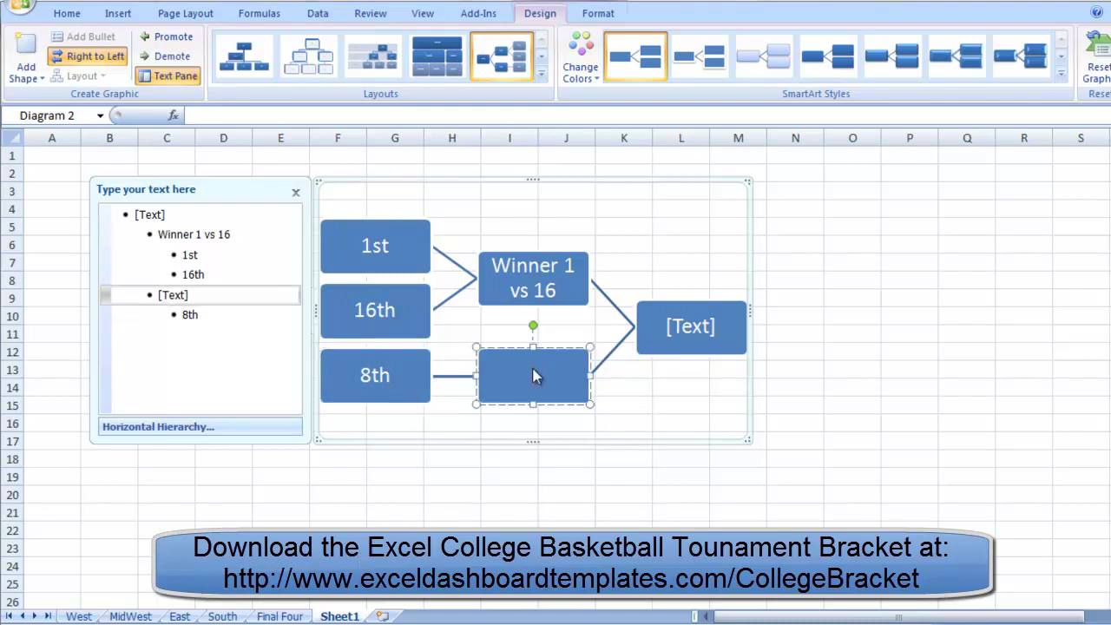
pyautogui.write('Winner 8 vs 9')
# Add a box after 8th on the same level under Winner 8 vs 9 and label it 9th
pyautogui.click(408, 384)
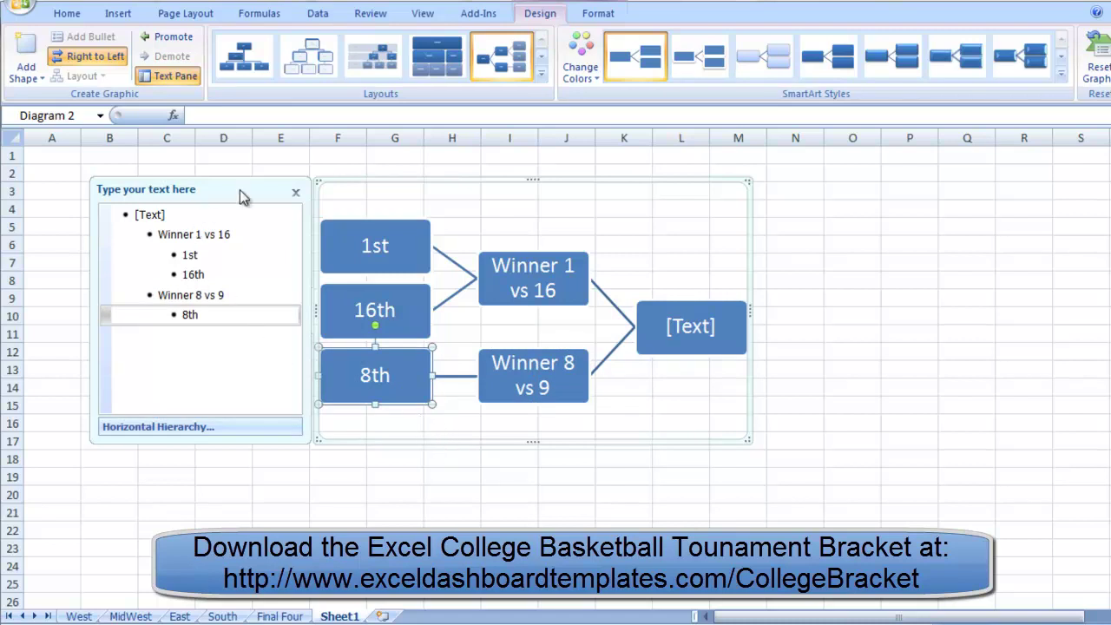
pyautogui.click(192, 316)
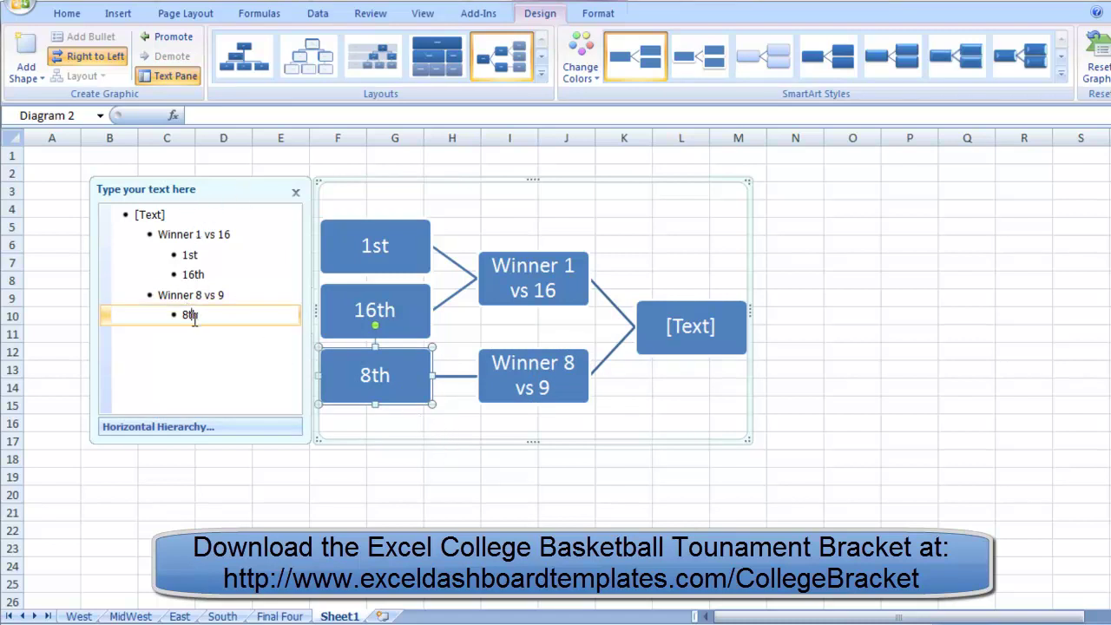
pyautogui.click(214, 317)
pyautogui.press('Return')
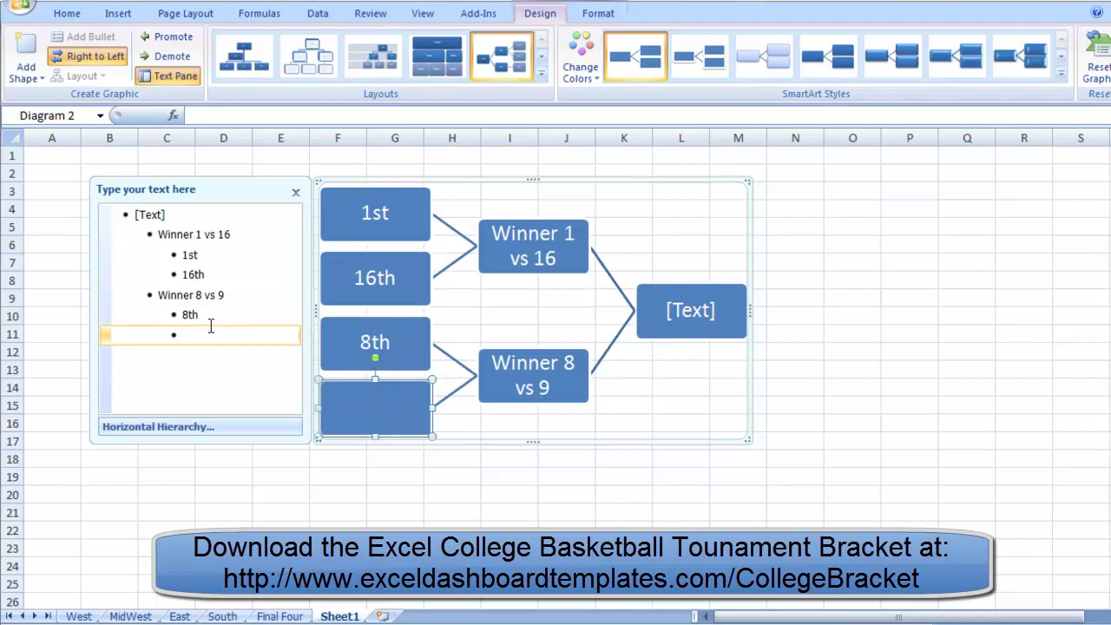
pyautogui.write('9th')
# Add two more boxes after 9th on the same level and label them 4th and 12th
pyautogui.press('Return')
pyautogui.press('Return')
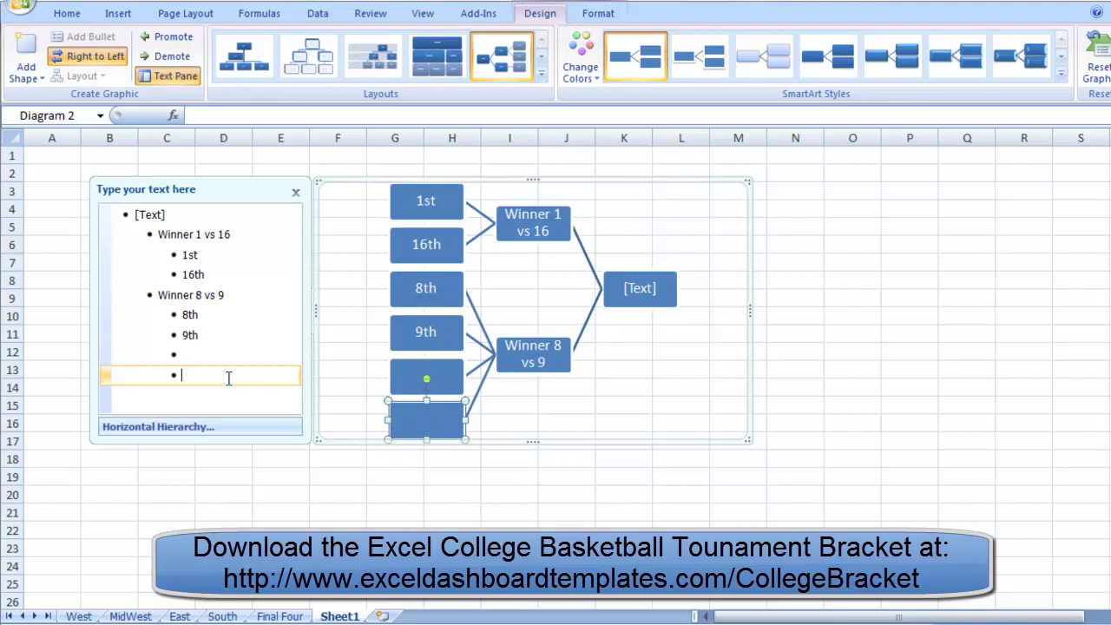
pyautogui.click(198, 356)
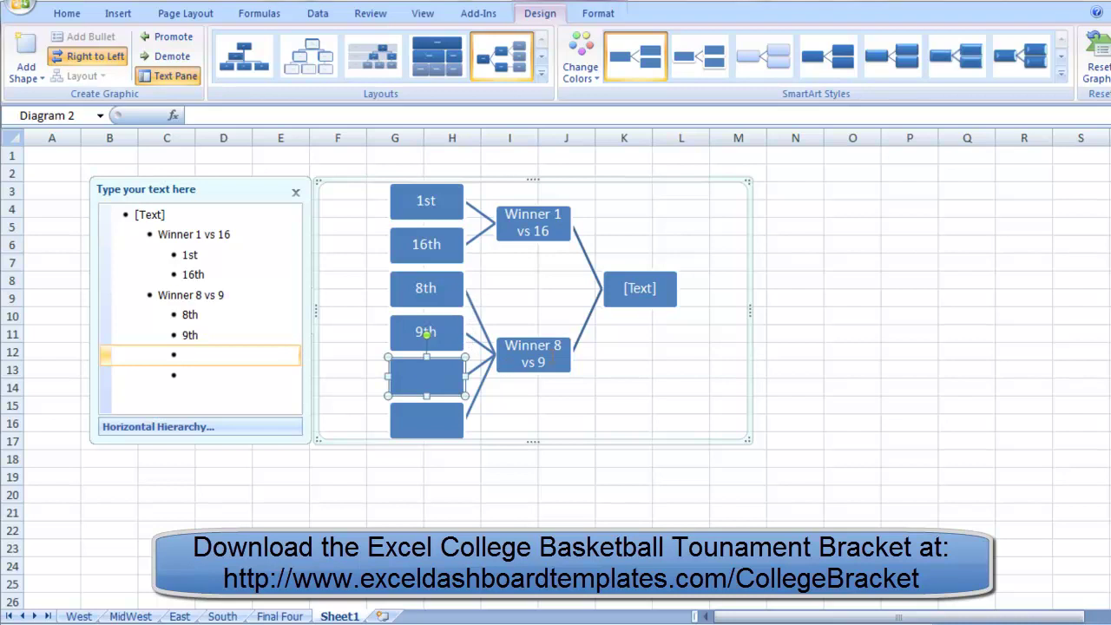
pyautogui.click(415, 379)
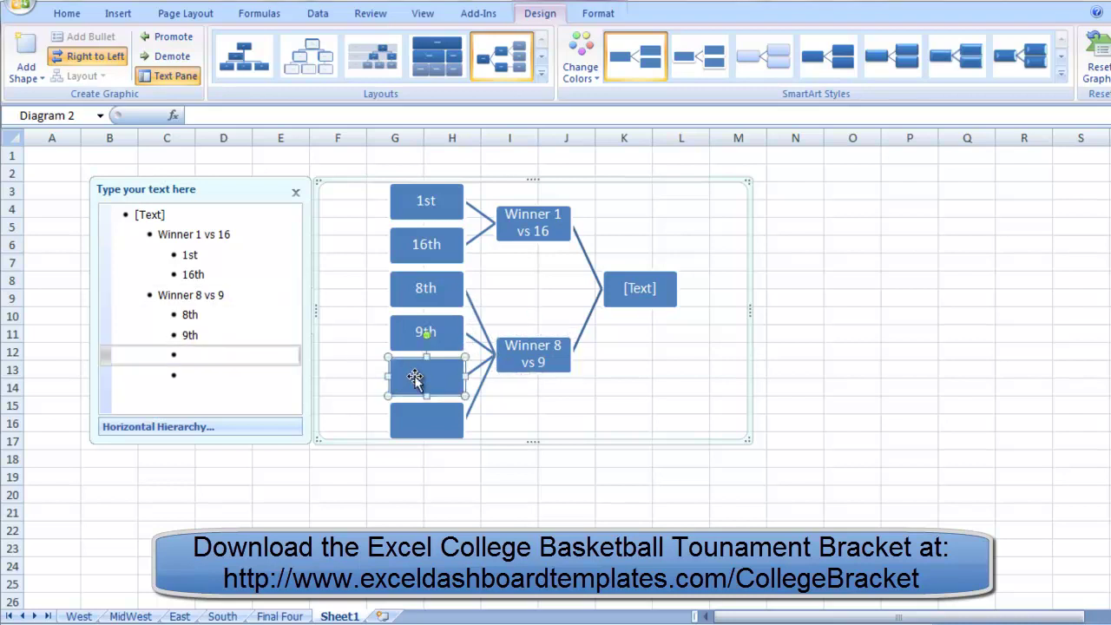
pyautogui.write('4th')
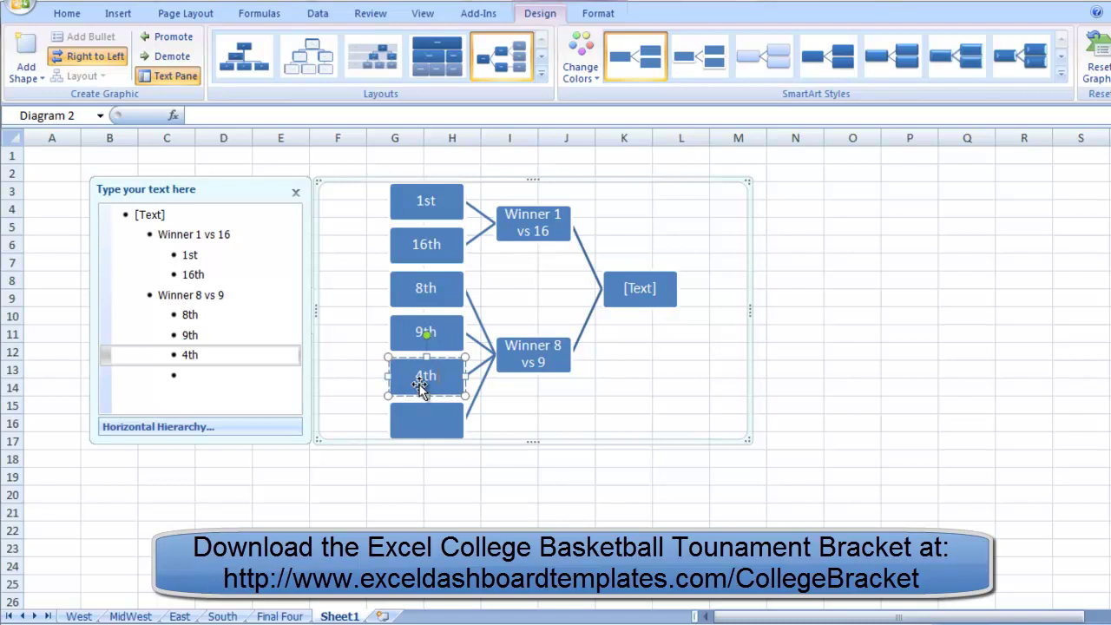
pyautogui.click(423, 414)
pyautogui.write('12th')
pyautogui.click(542, 354)
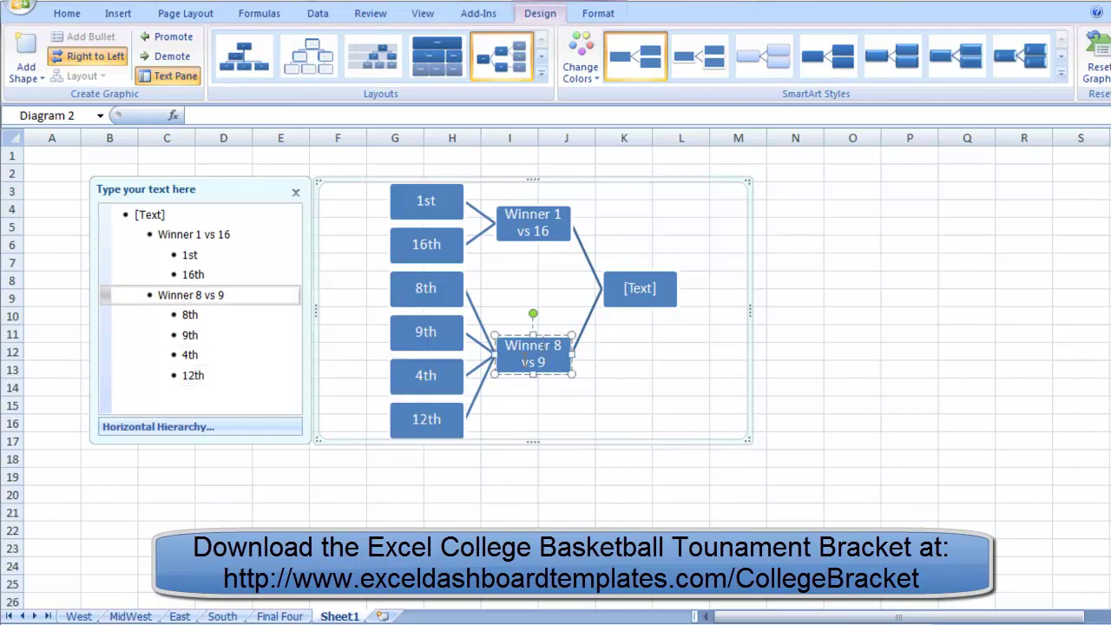
# Examine which winner box the 8th, 9th, 4th and 12th boxes connect to and how they appear in the text outline
pyautogui.click(421, 295)
pyautogui.click(425, 332)
pyautogui.click(537, 347)
pyautogui.click(446, 378)
pyautogui.click(446, 420)
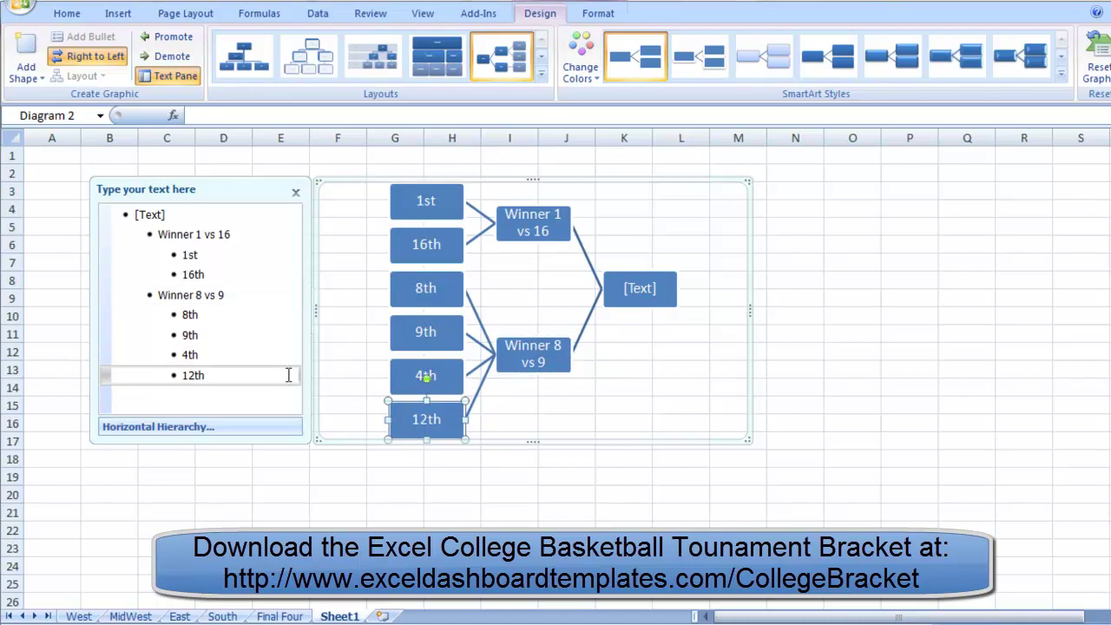
pyautogui.click(222, 351)
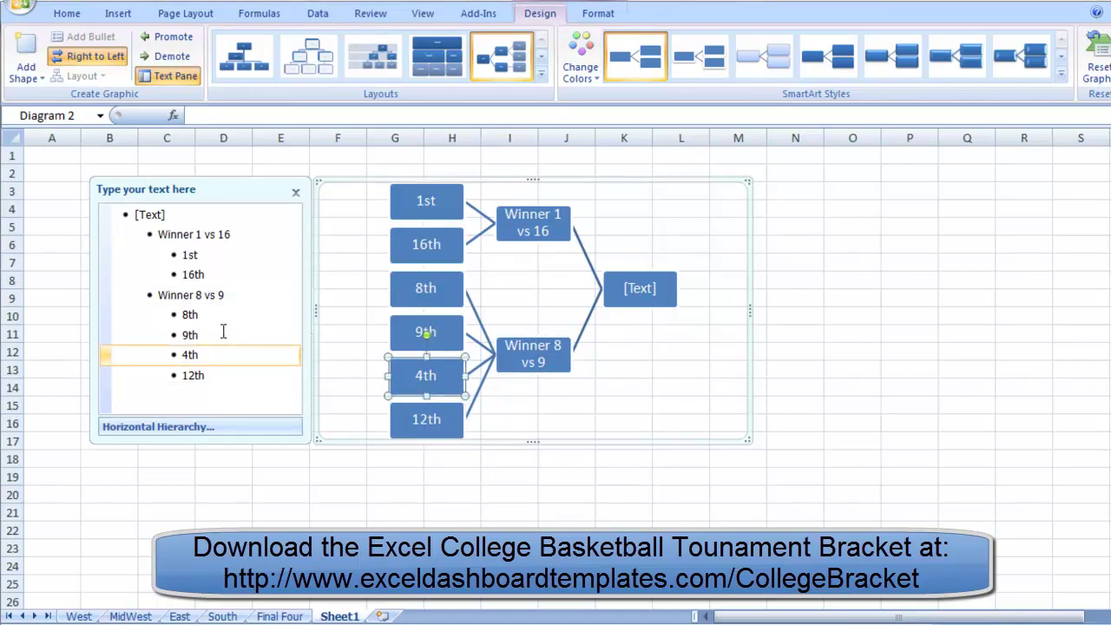
pyautogui.click(224, 330)
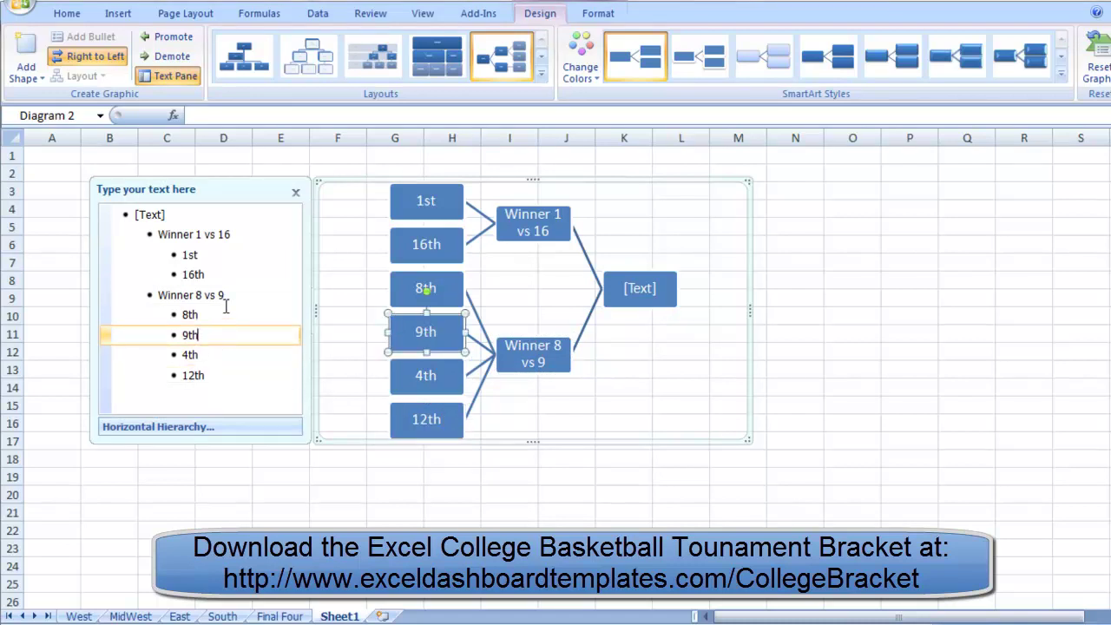
pyautogui.click(925, 280)
pyautogui.click(602, 216)
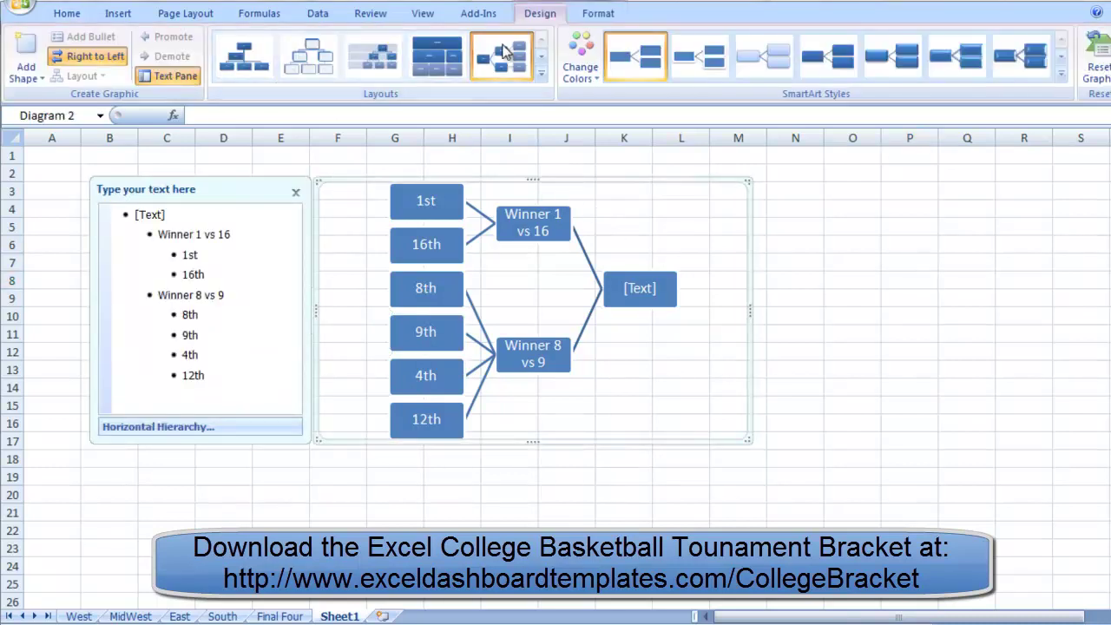
pyautogui.click(173, 77)
pyautogui.click(173, 77)
# Insert an empty box between 9th and 4th on the same level
pyautogui.click(210, 352)
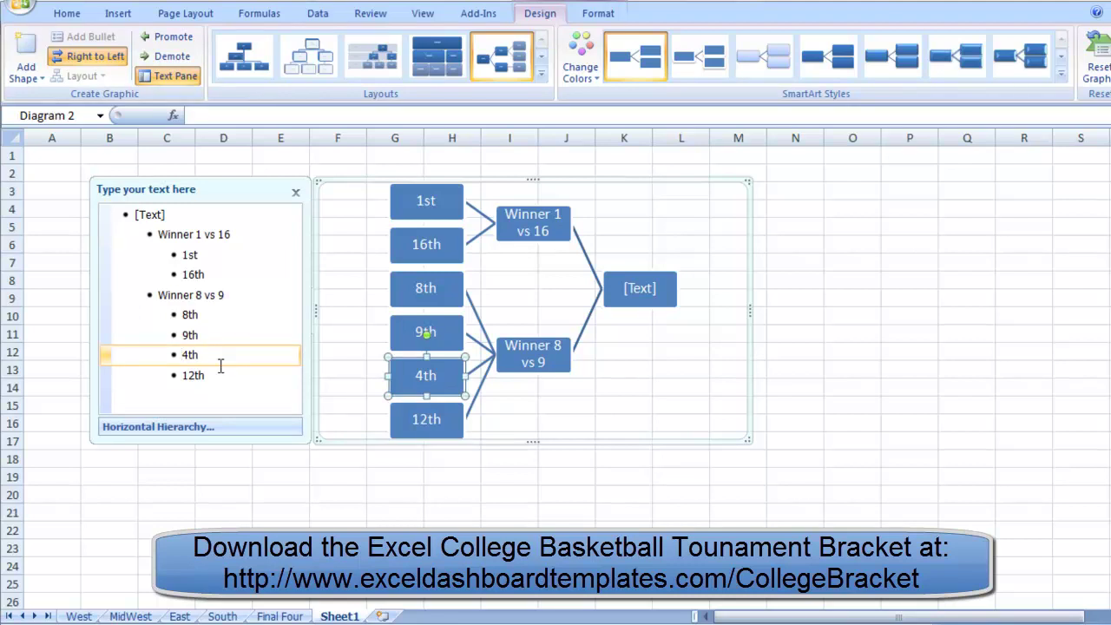
pyautogui.press('Return')
pyautogui.press('Up')
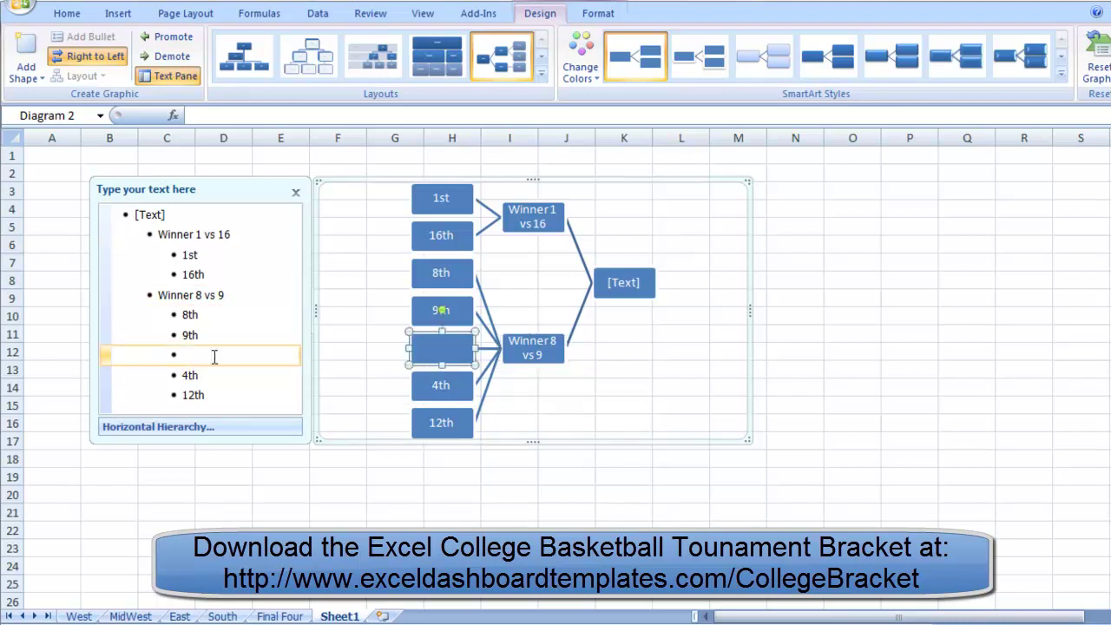
# Try promoting the empty box and the 4th box one level each, demoting each back again
pyautogui.hotkey('shift', 'Tab')
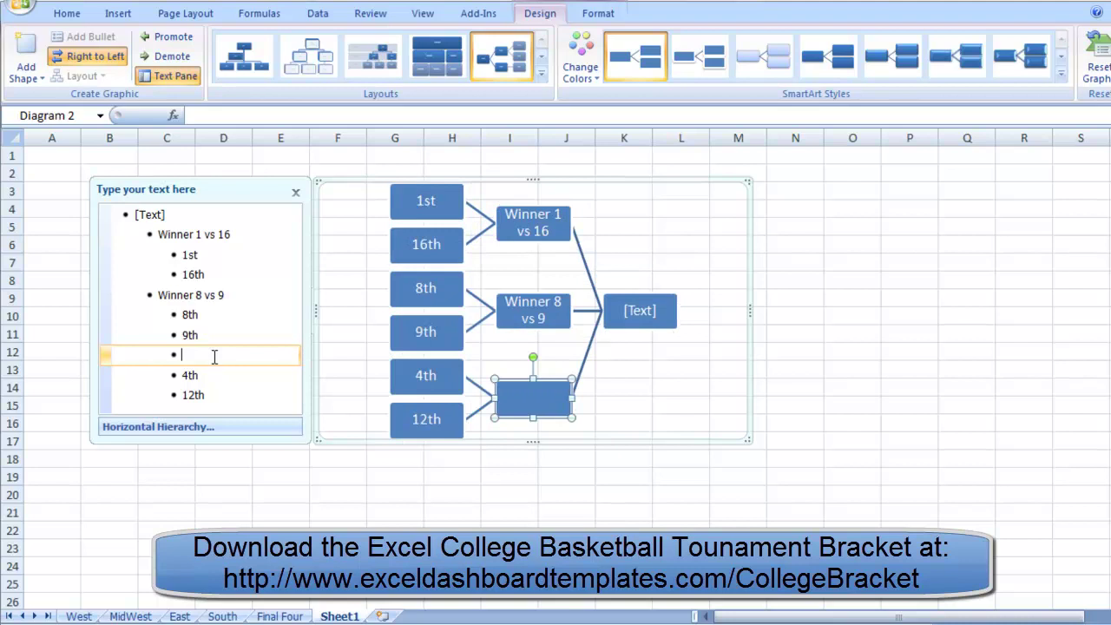
pyautogui.press('Tab')
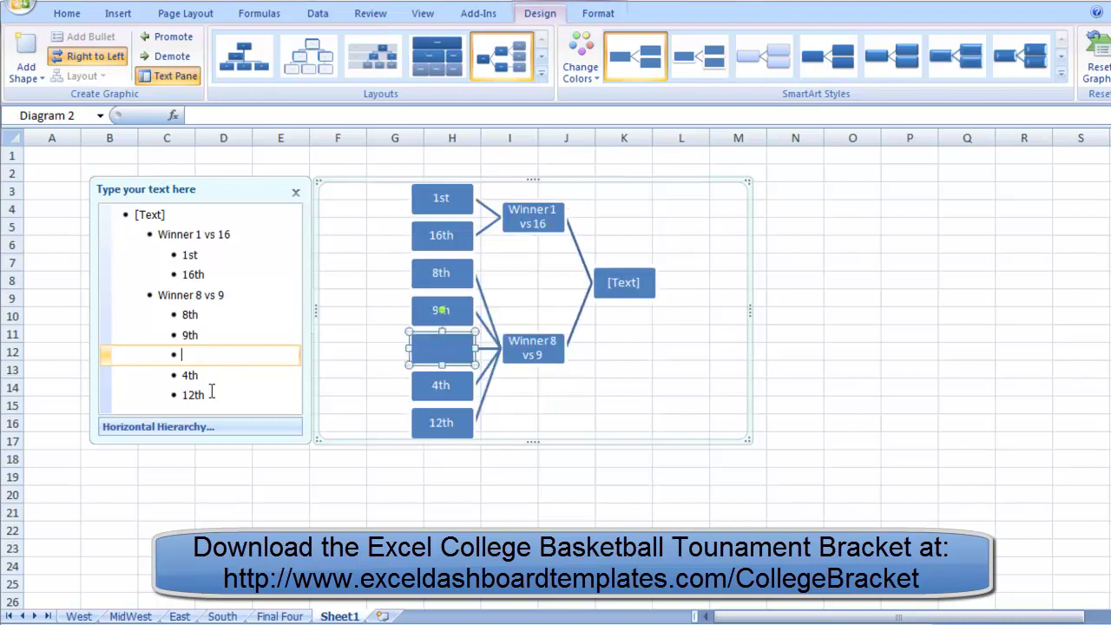
pyautogui.click(199, 375)
pyautogui.press('Left')
pyautogui.press('Left')
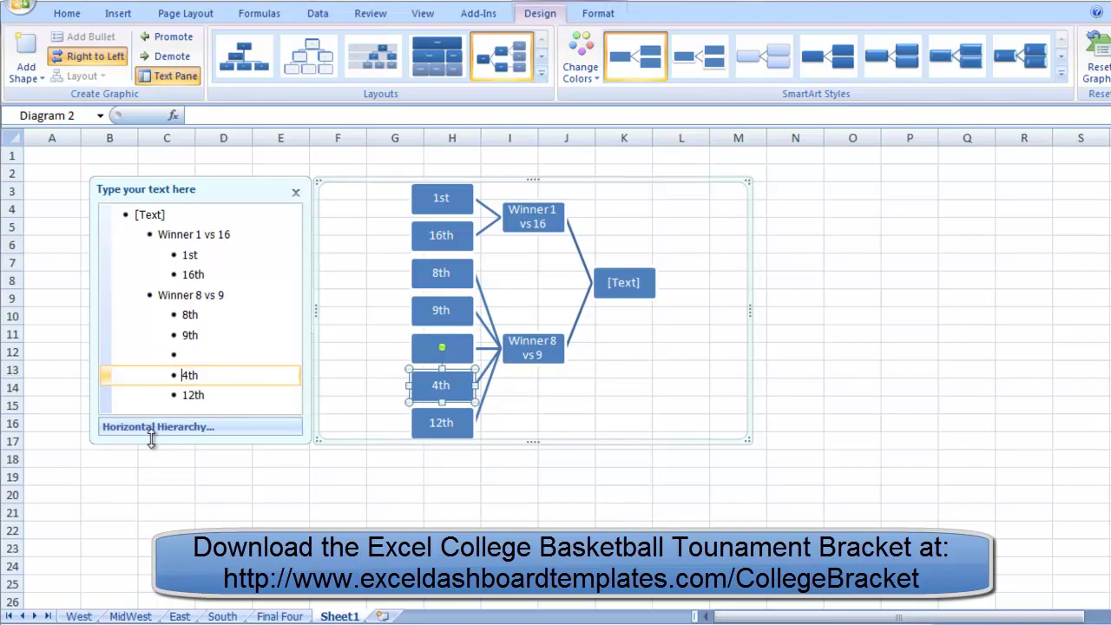
pyautogui.hotkey('shift', 'Tab')
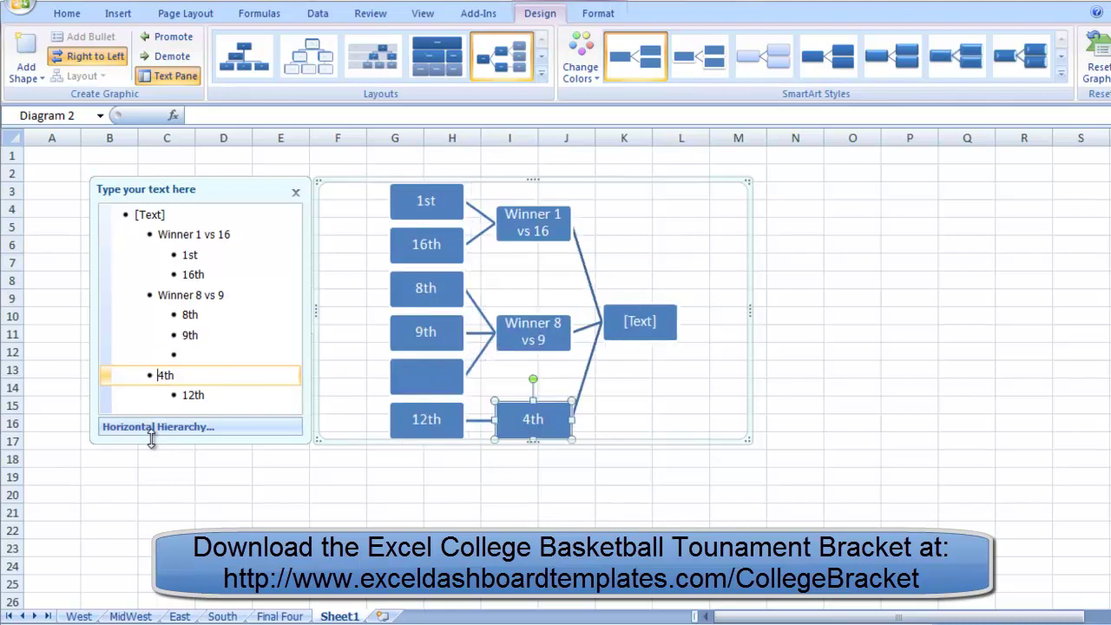
pyautogui.press('Tab')
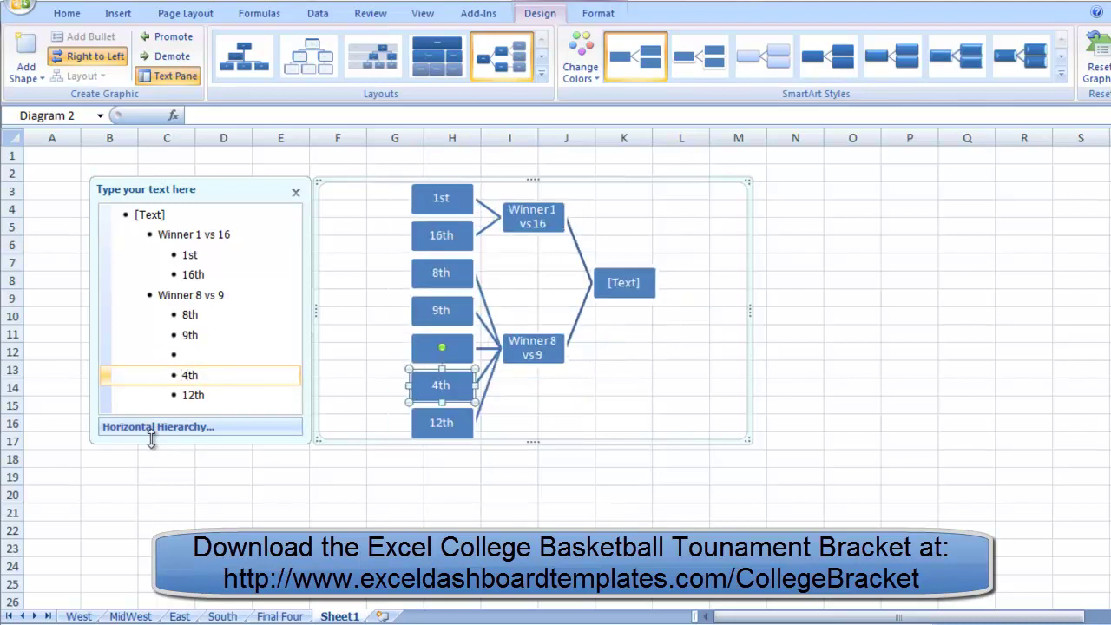
pyautogui.press('Tab')
pyautogui.hotkey('shift', 'Tab')
# Promote the empty box above 4th one level and label it Winner 4 vs 12
pyautogui.click(193, 356)
pyautogui.hotkey('shift', 'Tab')
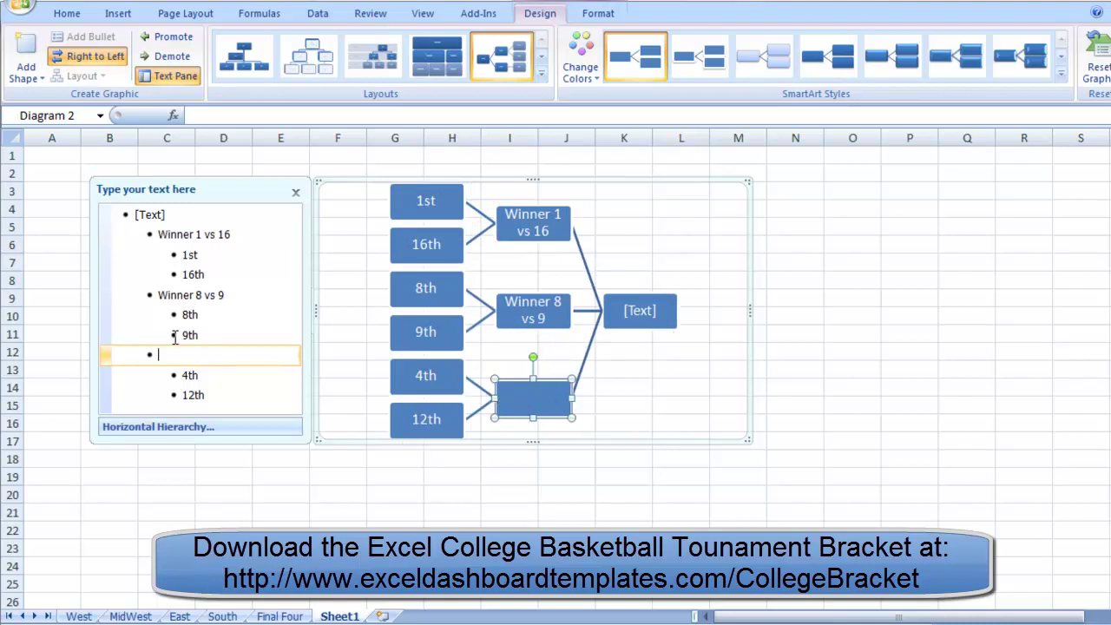
pyautogui.write('Winner')
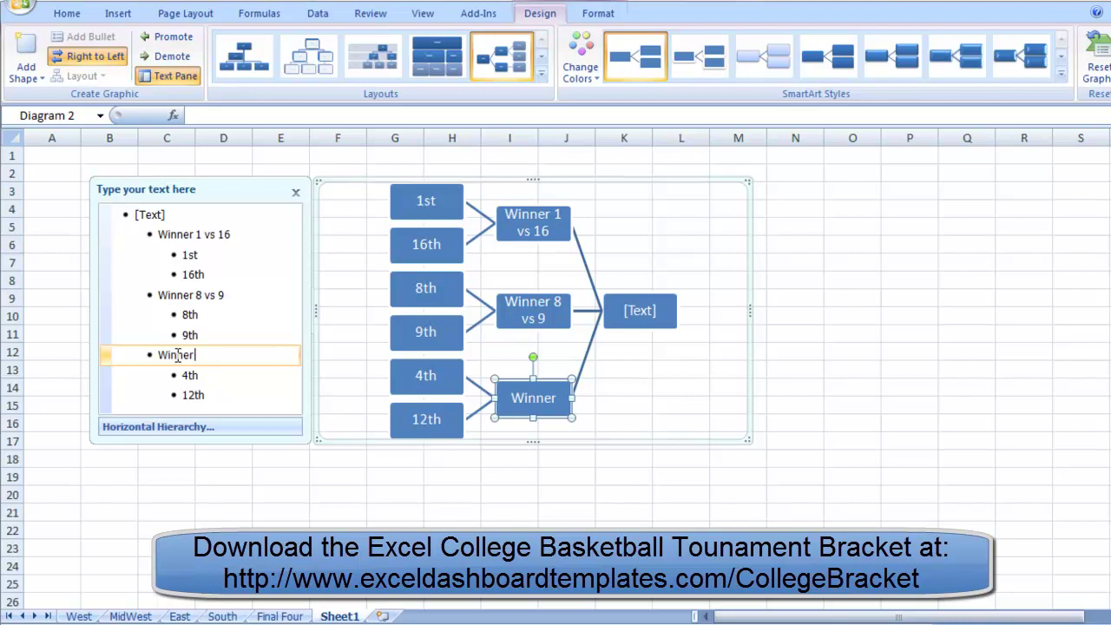
pyautogui.write(' 4 vs 12')
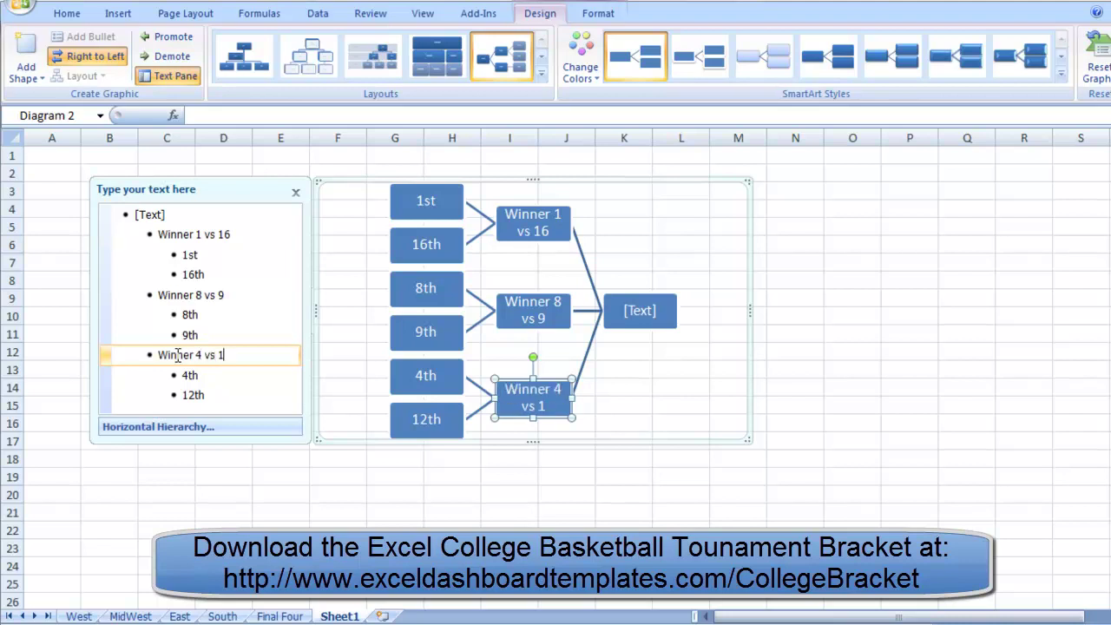
# Insert an empty box before Winner 4 vs 12 and promote it to the top level as that box's parent
pyautogui.click(650, 311)
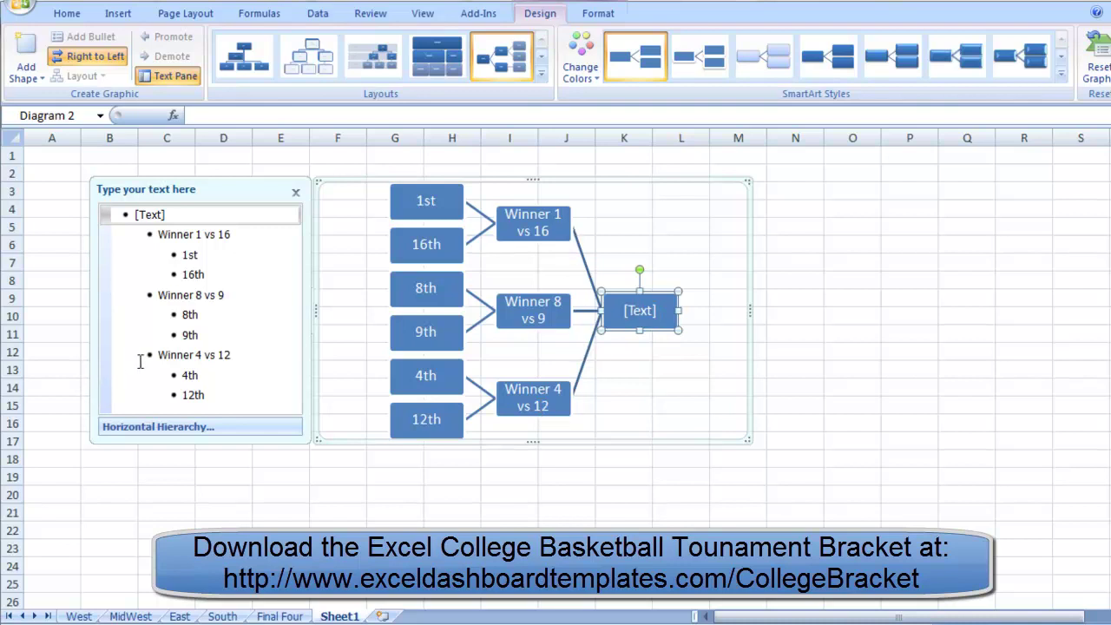
pyautogui.click(174, 214)
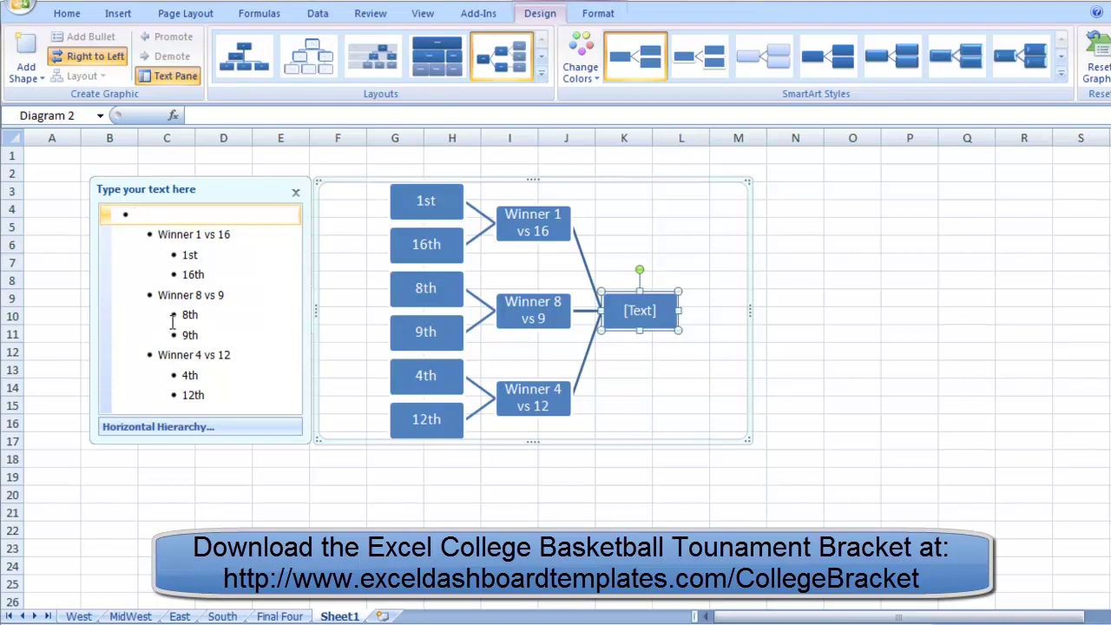
pyautogui.click(190, 357)
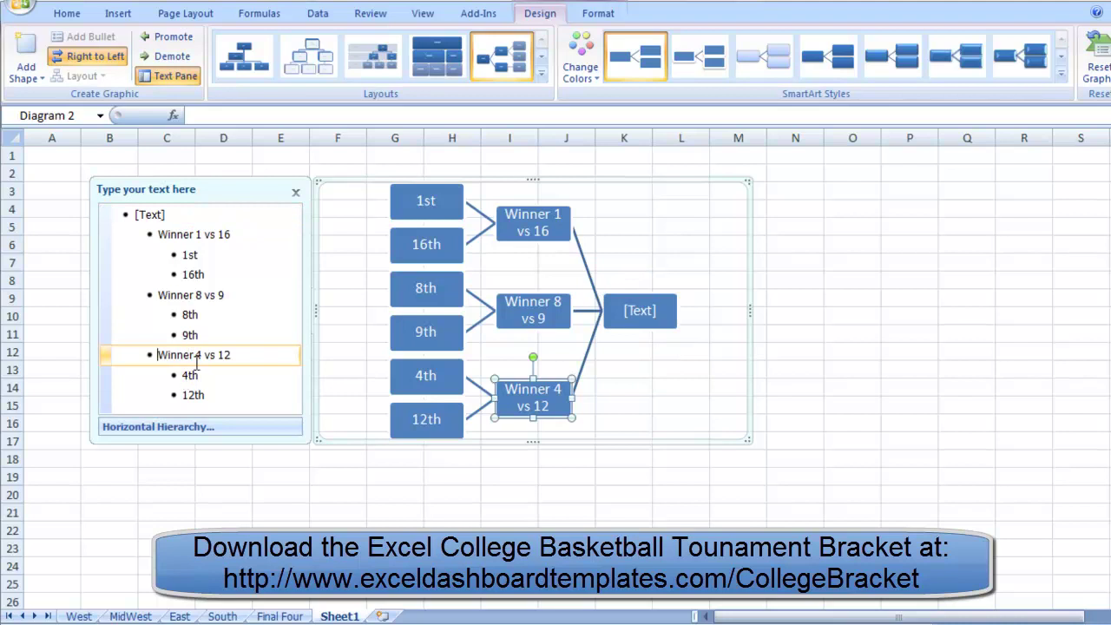
pyautogui.press('Return')
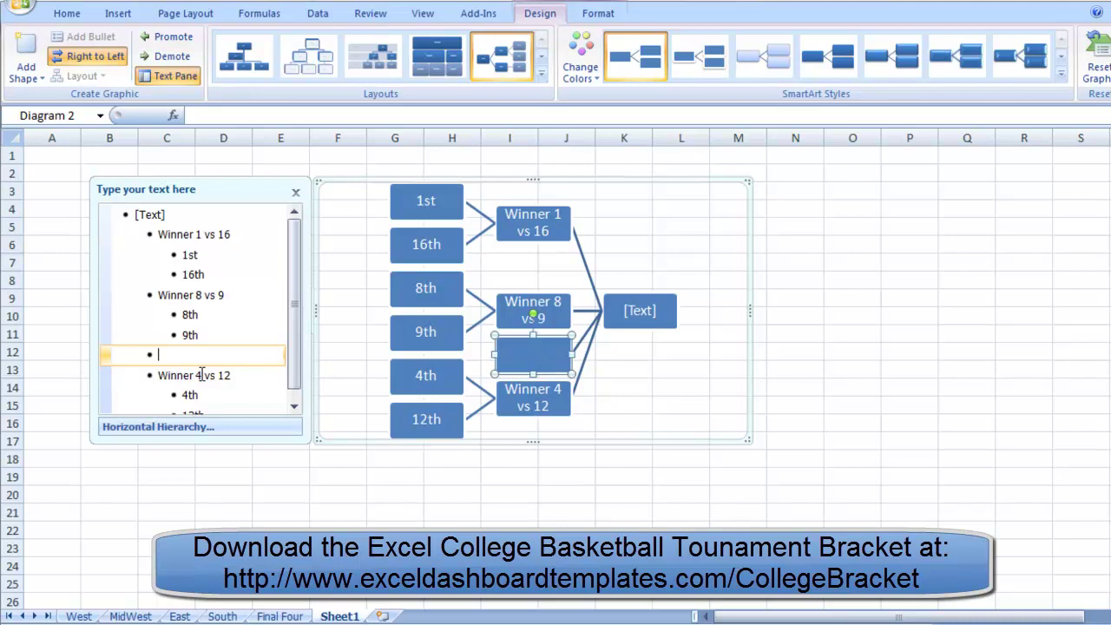
pyautogui.hotkey('shift', 'Tab')
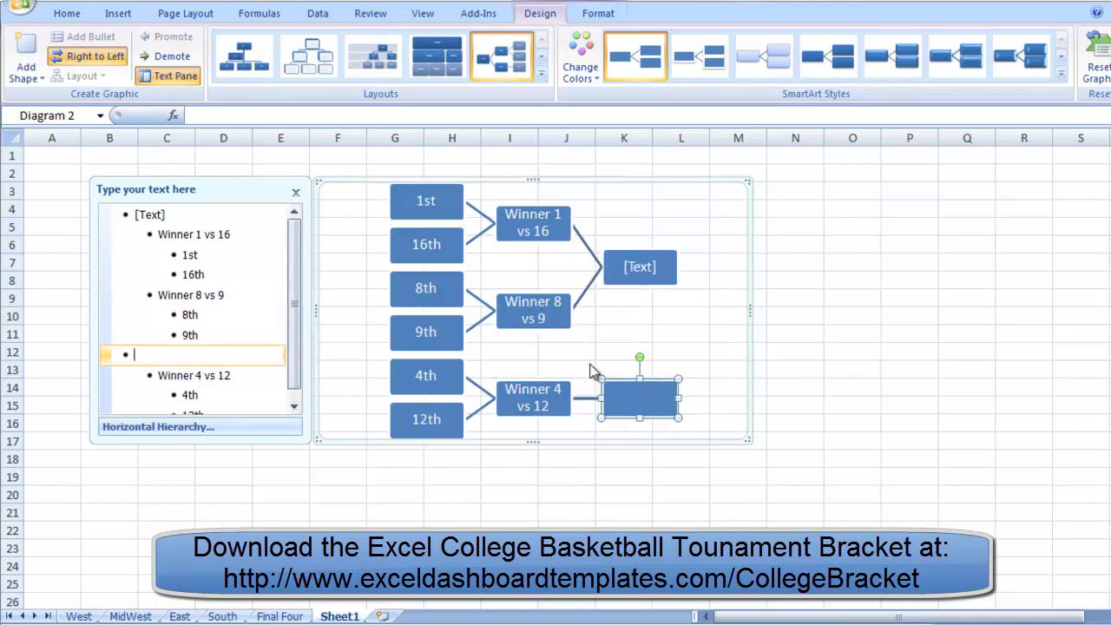
# Add three top-level boxes above the empty parent of Winner 1 vs 16 and Winner 8 vs 9
pyautogui.click(626, 266)
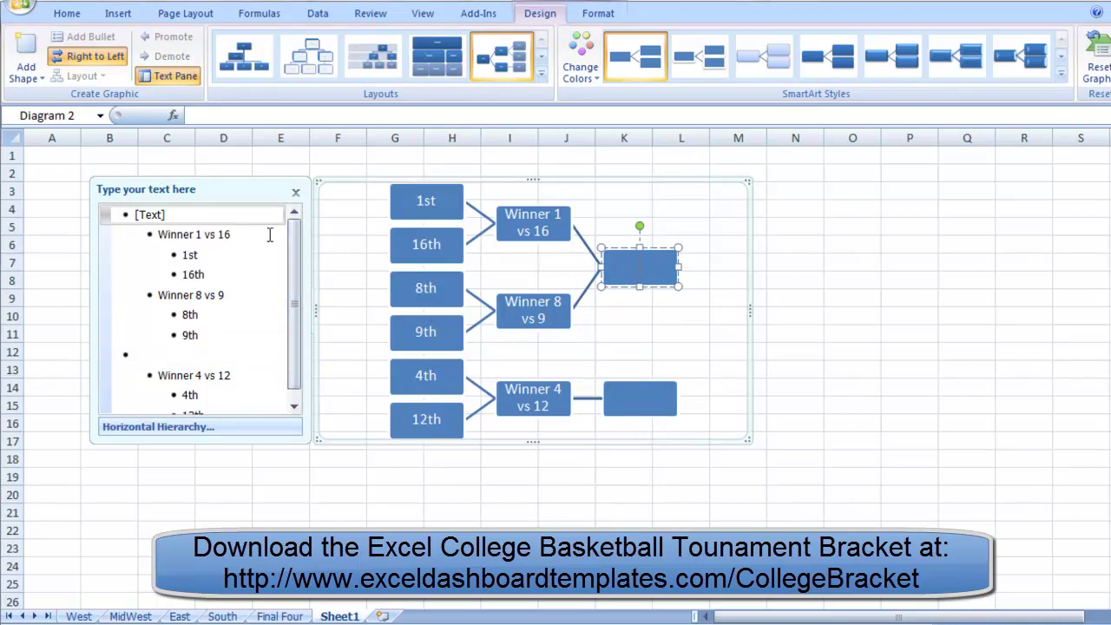
pyautogui.click(292, 214)
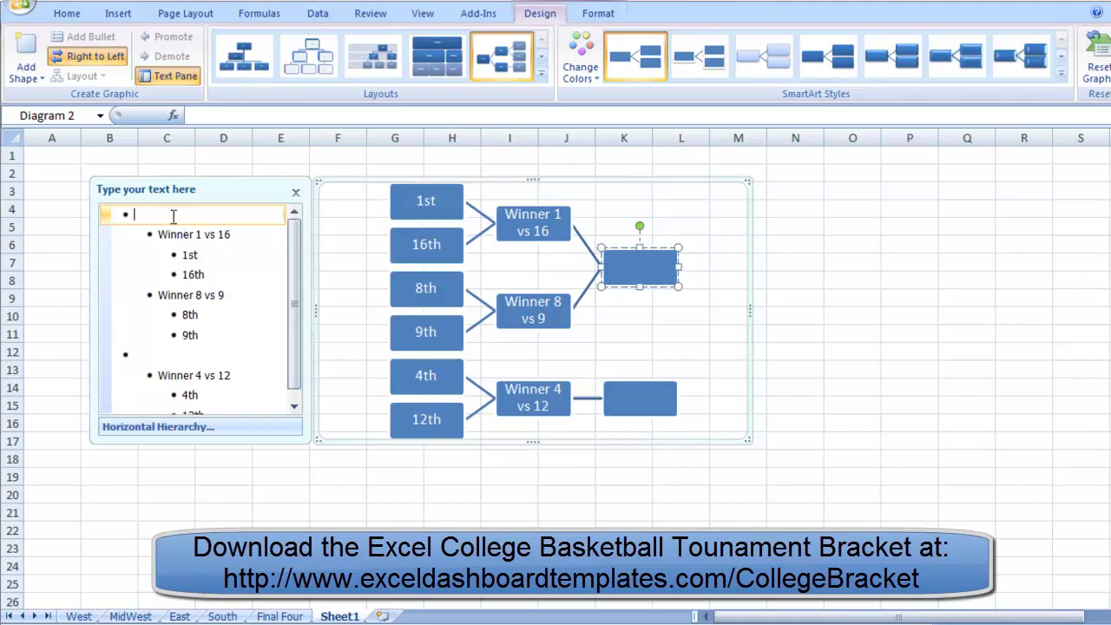
pyautogui.press('Return')
pyautogui.press('Up')
pyautogui.press('Return')
pyautogui.press('Return')
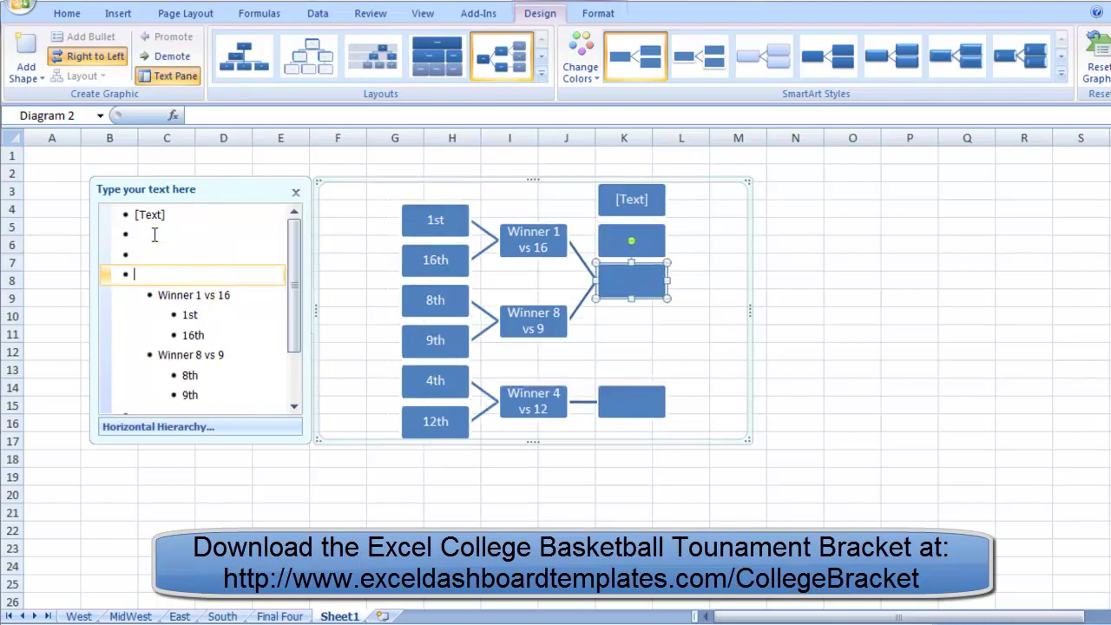
# Label the first top-level box Final 4
pyautogui.press('Up')
pyautogui.press('Up')
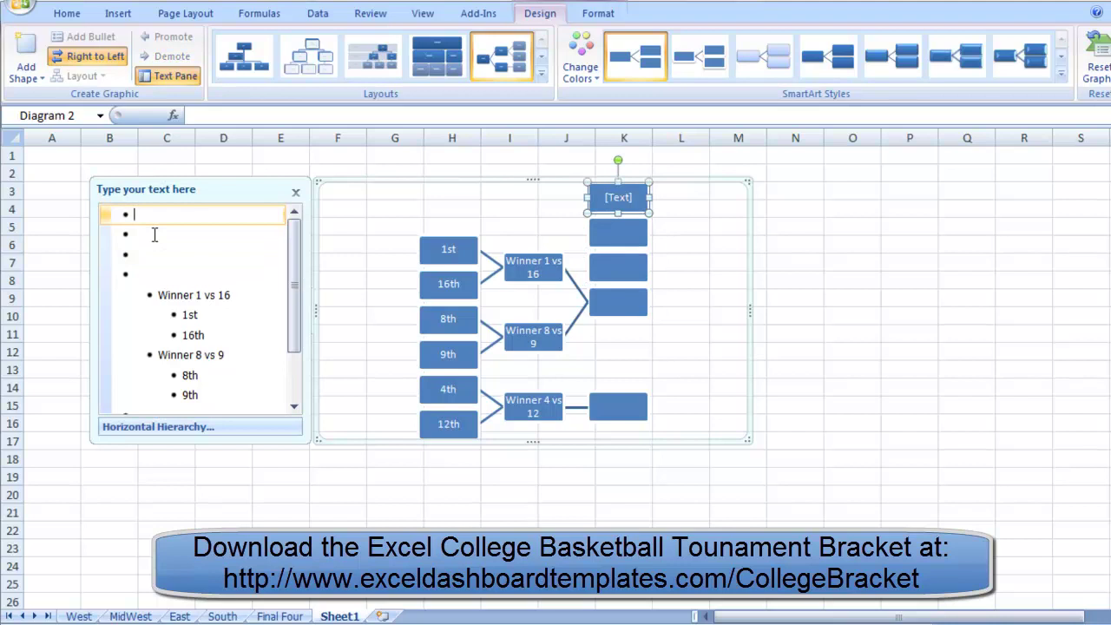
pyautogui.write('Final 4th')
pyautogui.press('BackSpace')
pyautogui.press('BackSpace')
# Demote every entry below Final 4 by one level, keeping the winner and seed groups nested
pyautogui.click(154, 234)
pyautogui.press('Tab')
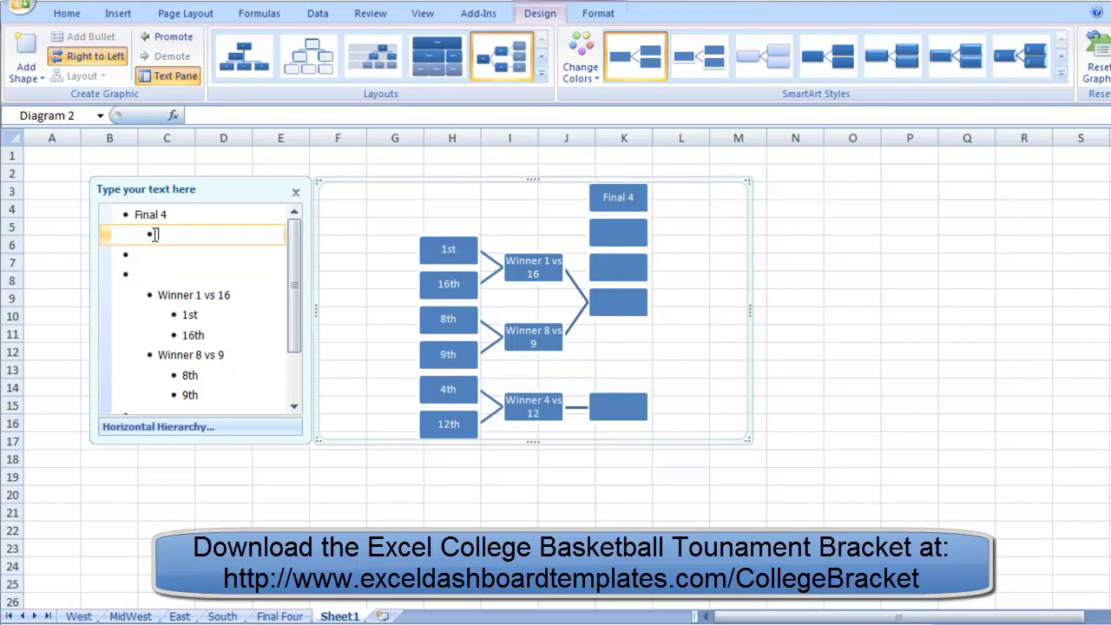
pyautogui.press('Down')
pyautogui.press('Tab')
pyautogui.press('Down')
pyautogui.press('Tab')
pyautogui.press('Down')
pyautogui.press('Tab')
pyautogui.press('Down')
pyautogui.press('Tab')
pyautogui.press('Down')
pyautogui.press('Tab')
pyautogui.press('Down')
pyautogui.press('Tab')
pyautogui.press('Down')
pyautogui.press('Tab')
pyautogui.press('Down')
pyautogui.press('Tab')
pyautogui.press('Down')
pyautogui.press('Tab')
pyautogui.press('Down')
pyautogui.press('Tab')
pyautogui.press('Tab')
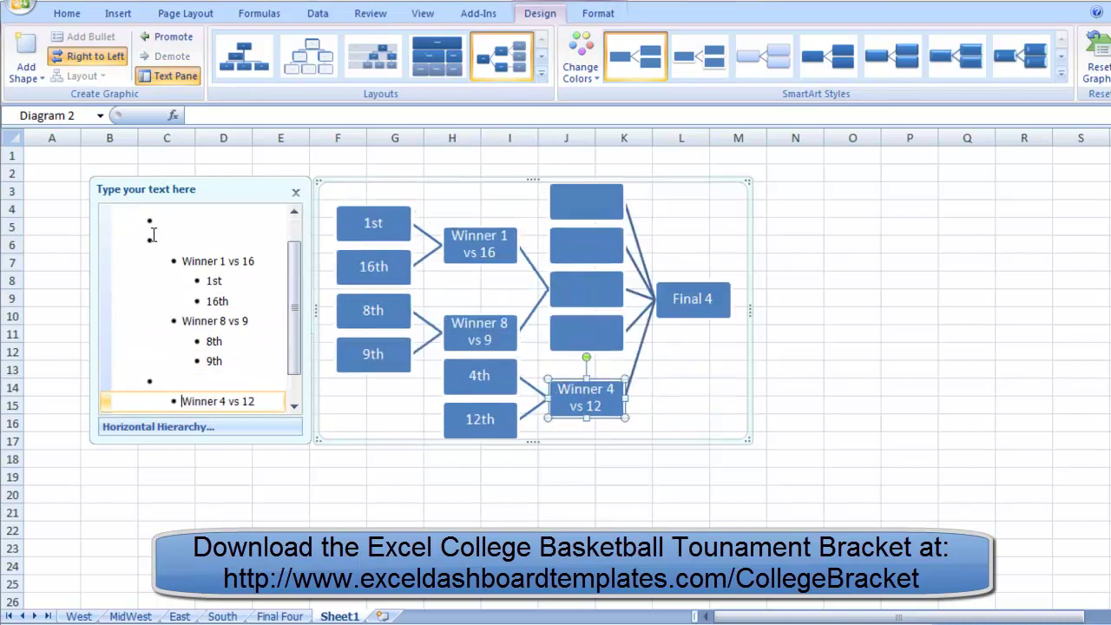
pyautogui.press('Down')
pyautogui.press('Tab')
pyautogui.press('Down')
pyautogui.press('Tab')
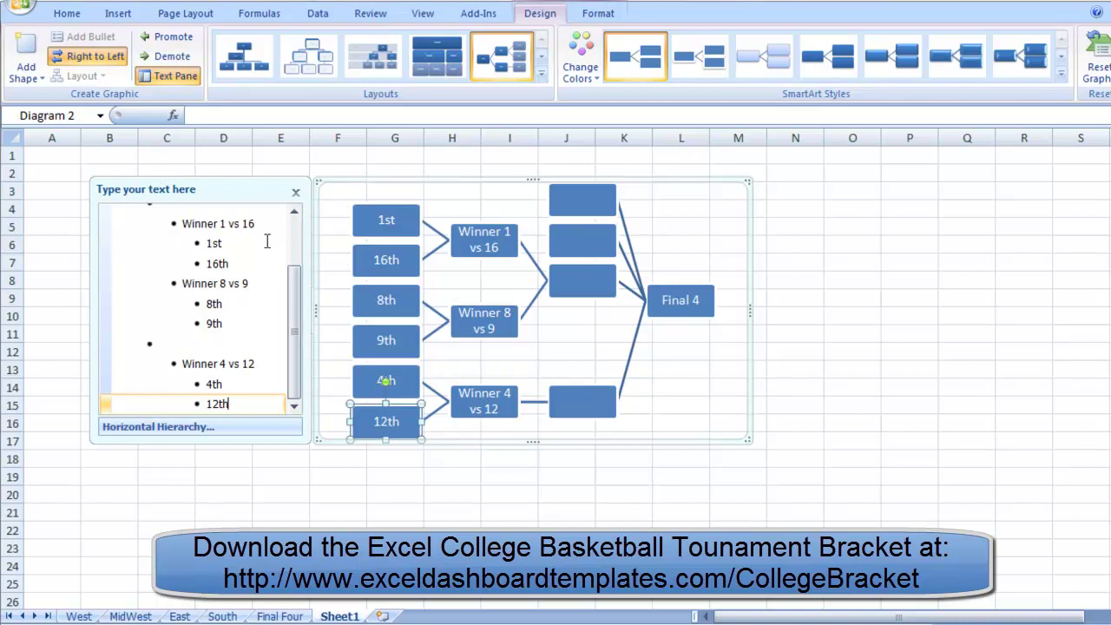
# Label the first box under Final 4 as Elite 8
pyautogui.click(294, 240)
pyautogui.click(151, 232)
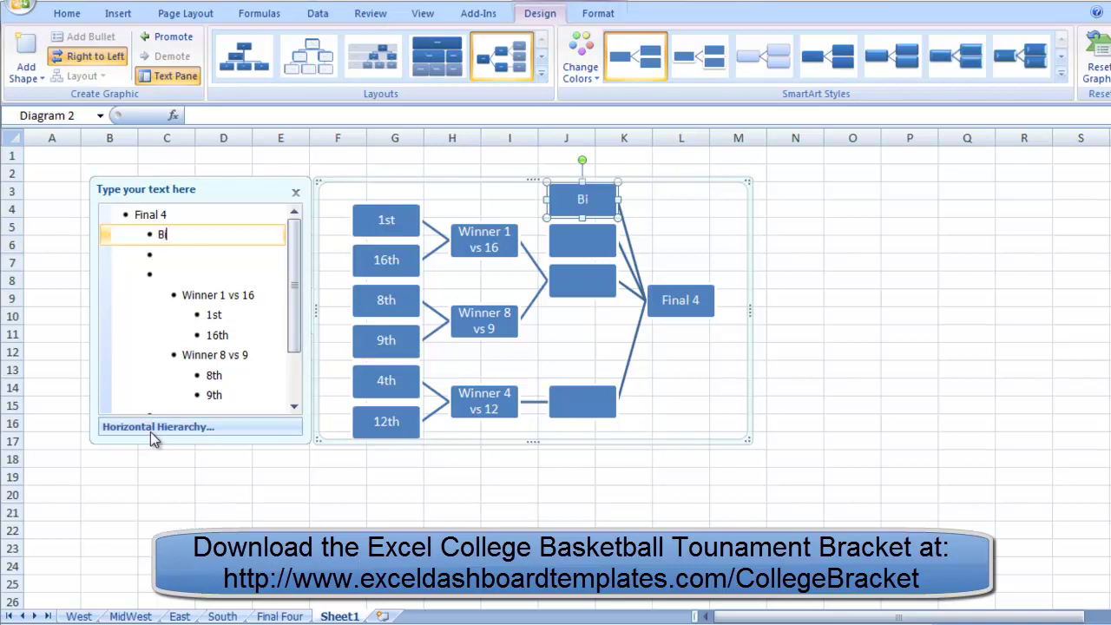
pyautogui.press('BackSpace')
pyautogui.press('BackSpace')
pyautogui.write('lite 8')
# Demote all entries below Elite 8 by one level so that the empty boxes and their groups sit under it
pyautogui.press('Return')
pyautogui.press('Tab')
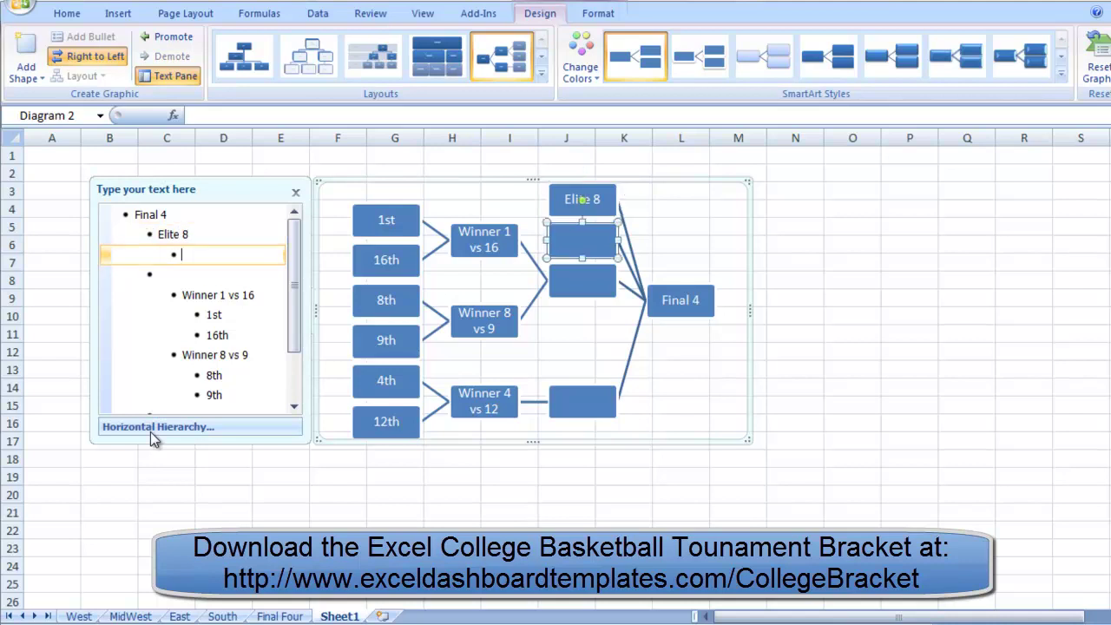
pyautogui.press('Down')
pyautogui.press('Tab')
pyautogui.press('Down')
pyautogui.press('Down')
pyautogui.press('Tab')
pyautogui.press('Down')
pyautogui.press('Tab')
pyautogui.press('Down')
pyautogui.press('Tab')
pyautogui.press('Down')
pyautogui.press('Tab')
pyautogui.press('Down')
pyautogui.press('Tab')
pyautogui.press('Down')
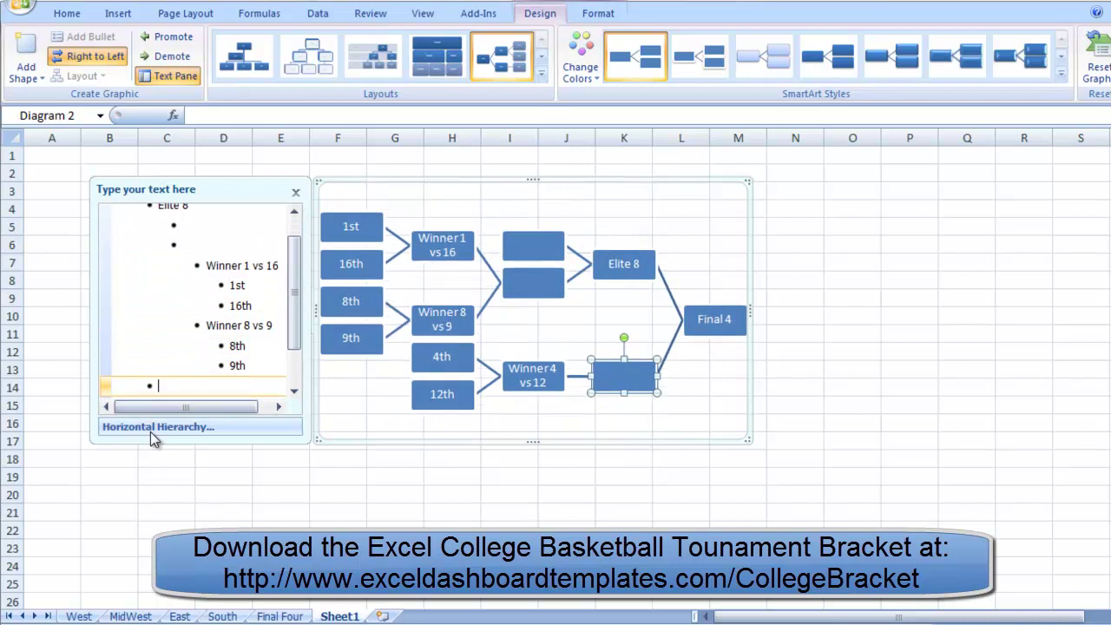
pyautogui.press('Tab')
pyautogui.press('Down')
pyautogui.press('Tab')
pyautogui.press('Down')
pyautogui.press('Tab')
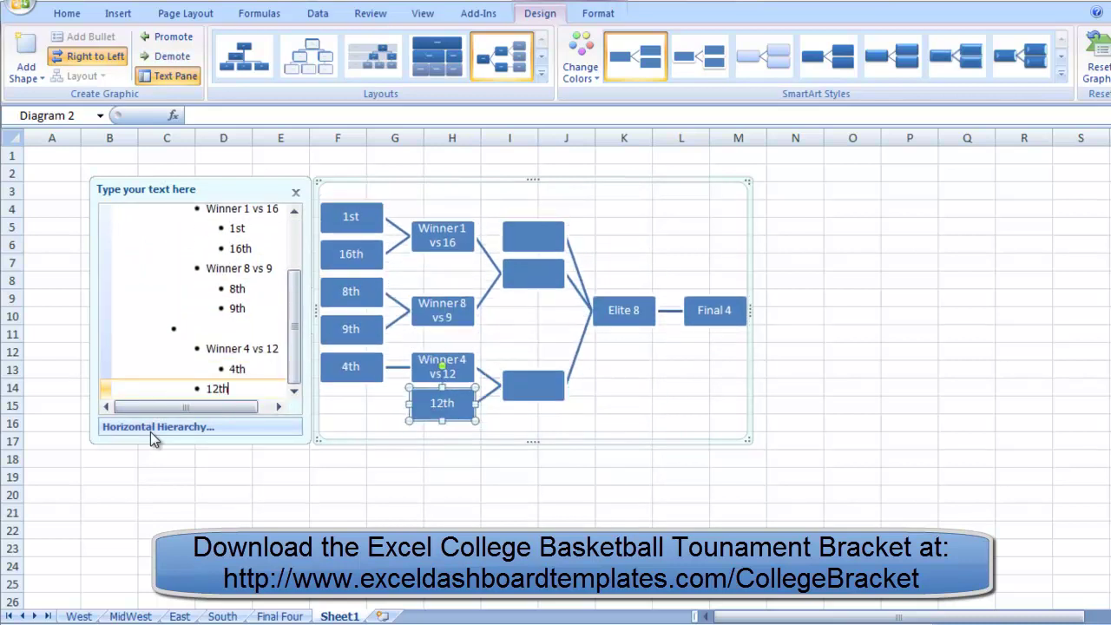
pyautogui.press('Down')
pyautogui.press('Tab')
# Label the first empty box under Elite 8 as Sweet 16
pyautogui.press('Up')
pyautogui.press('Up')
pyautogui.press('Up')
pyautogui.press('Up')
pyautogui.press('Up')
pyautogui.press('Up')
pyautogui.press('Up')
pyautogui.press('Up')
pyautogui.press('Up')
pyautogui.press('Up')
pyautogui.press('Up')
pyautogui.press('Up')
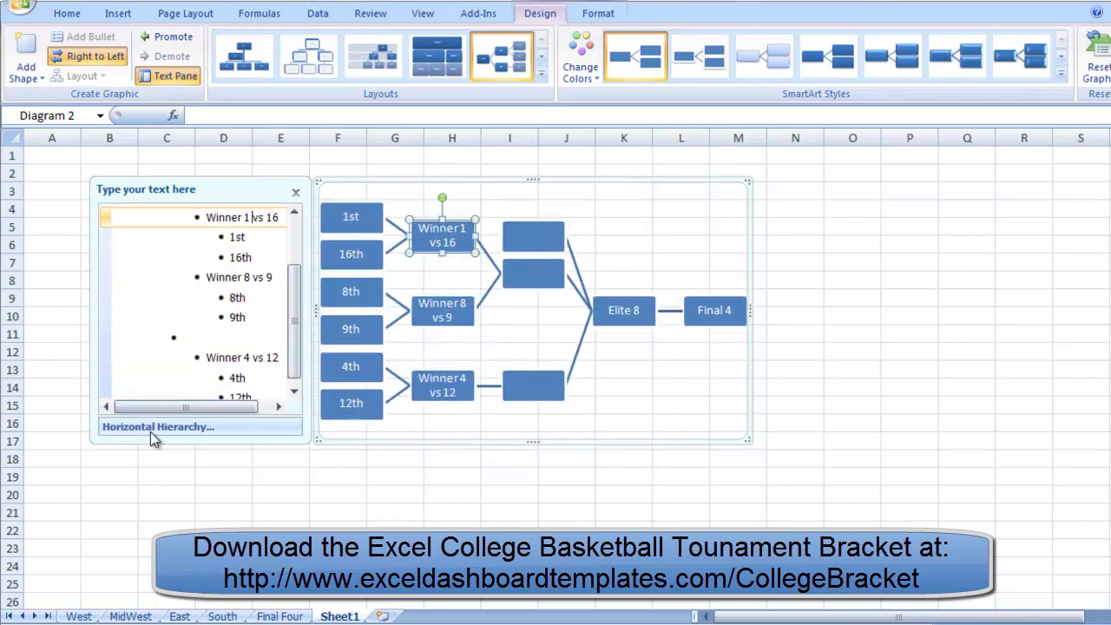
pyautogui.press('Up')
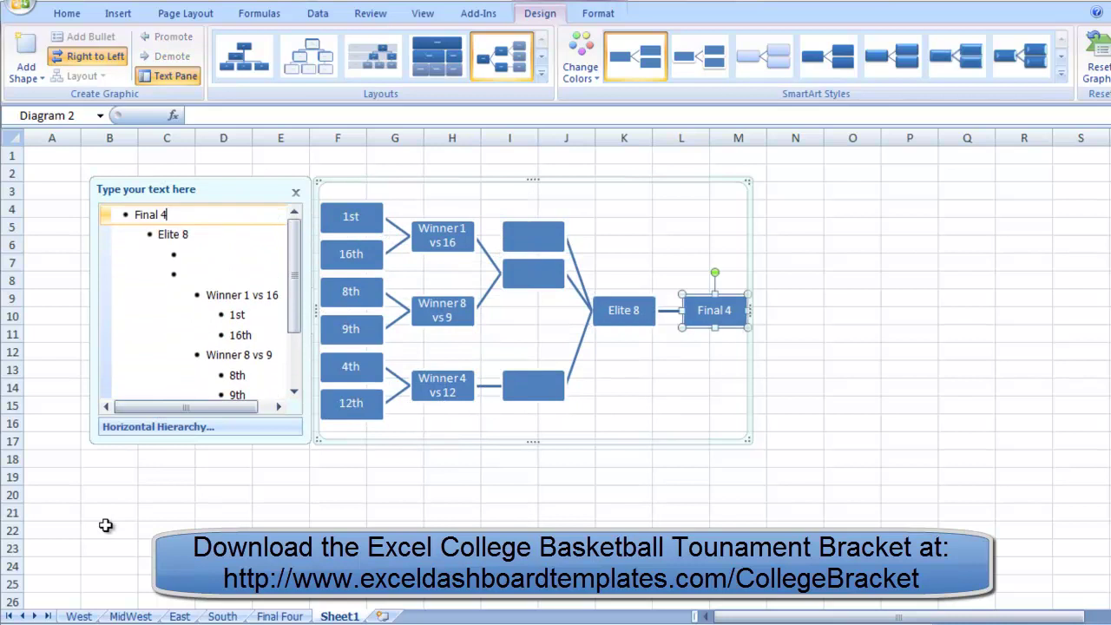
pyautogui.press('Down')
pyautogui.press('Down')
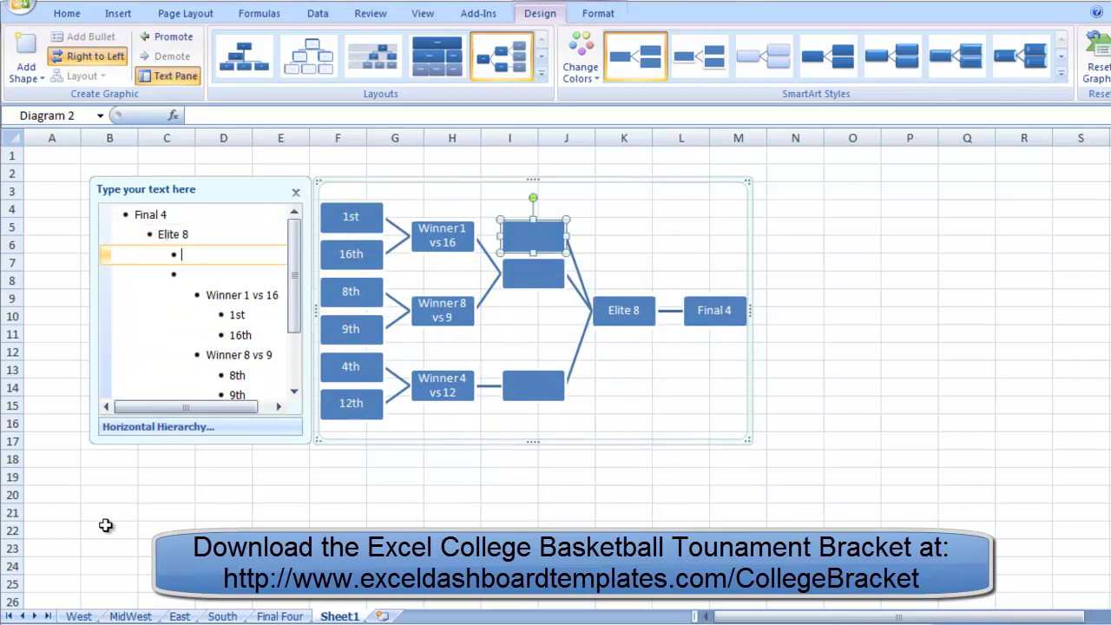
pyautogui.write('Sweet 16')
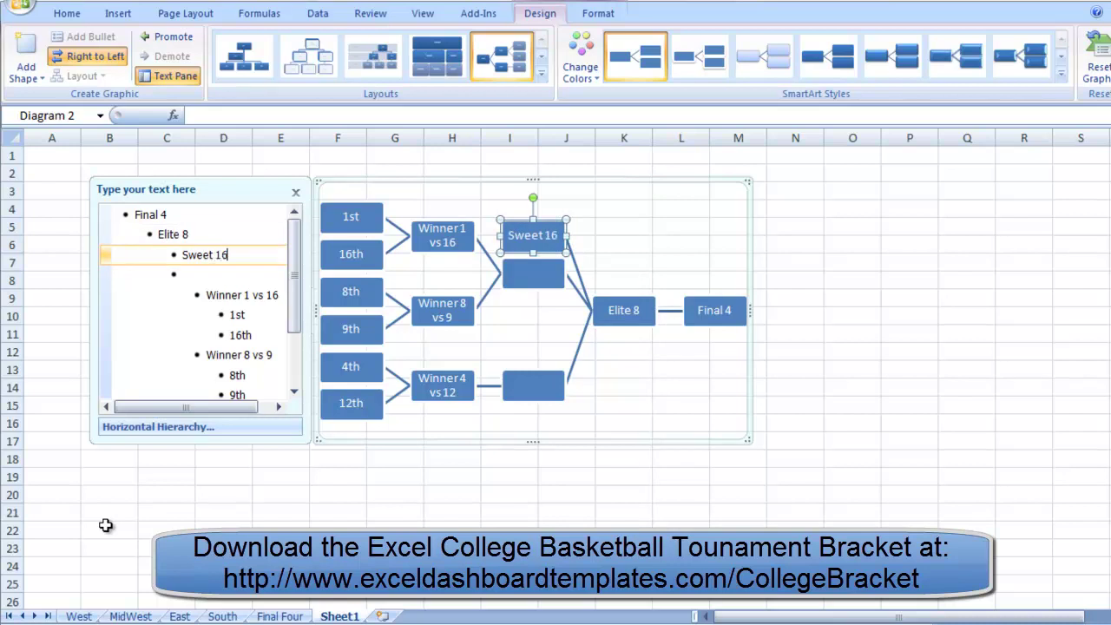
# Demote every entry below Sweet 16 by one level, keeping the winners and seeds nested under their empty boxes
pyautogui.press('Down')
pyautogui.press('Tab')
pyautogui.press('Down')
pyautogui.press('Tab')
pyautogui.press('Down')
pyautogui.press('Tab')
pyautogui.press('Down')
pyautogui.press('Tab')
pyautogui.press('Down')
pyautogui.press('Tab')
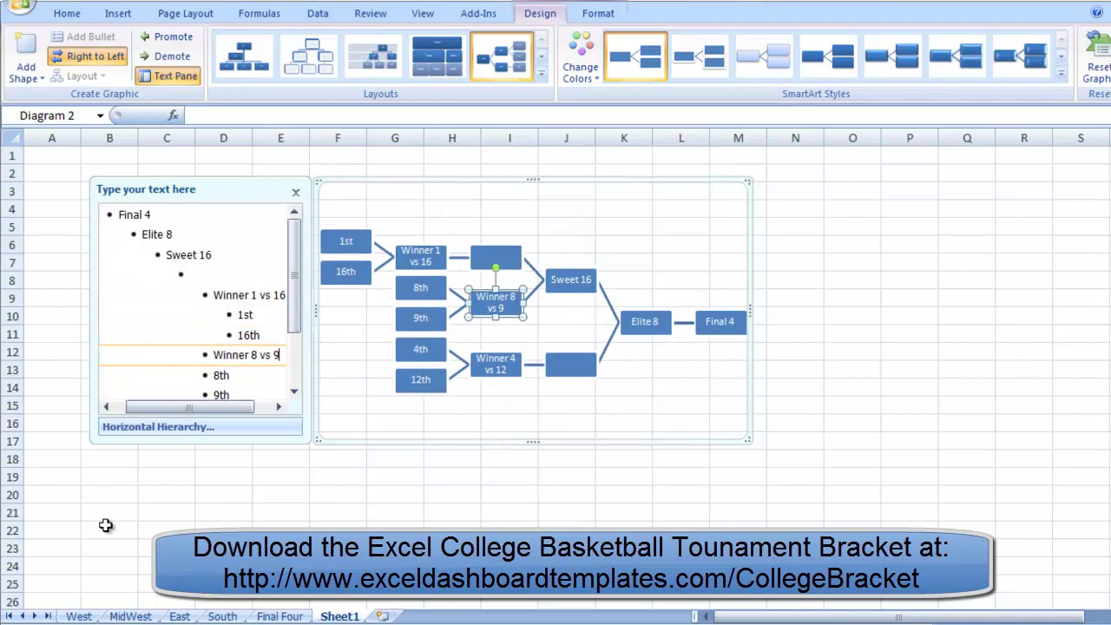
pyautogui.press('Down')
pyautogui.press('Tab')
pyautogui.press('Down')
pyautogui.press('Tab')
pyautogui.press('Down')
pyautogui.press('Down')
pyautogui.press('Tab')
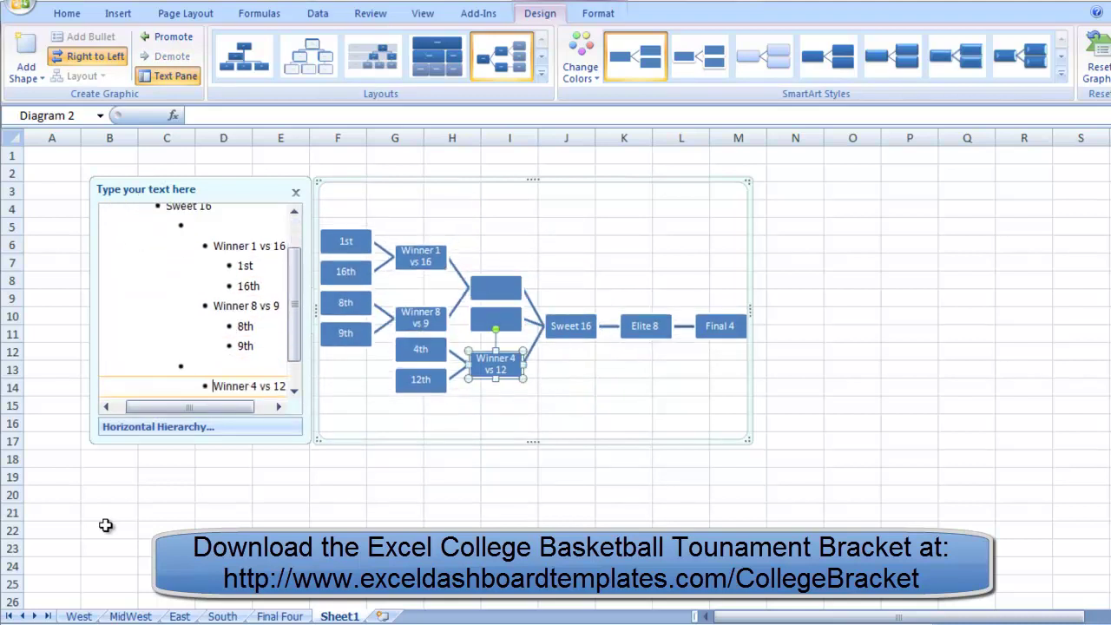
pyautogui.press('Down')
pyautogui.press('Tab')
pyautogui.press('Down')
pyautogui.press('Tab')
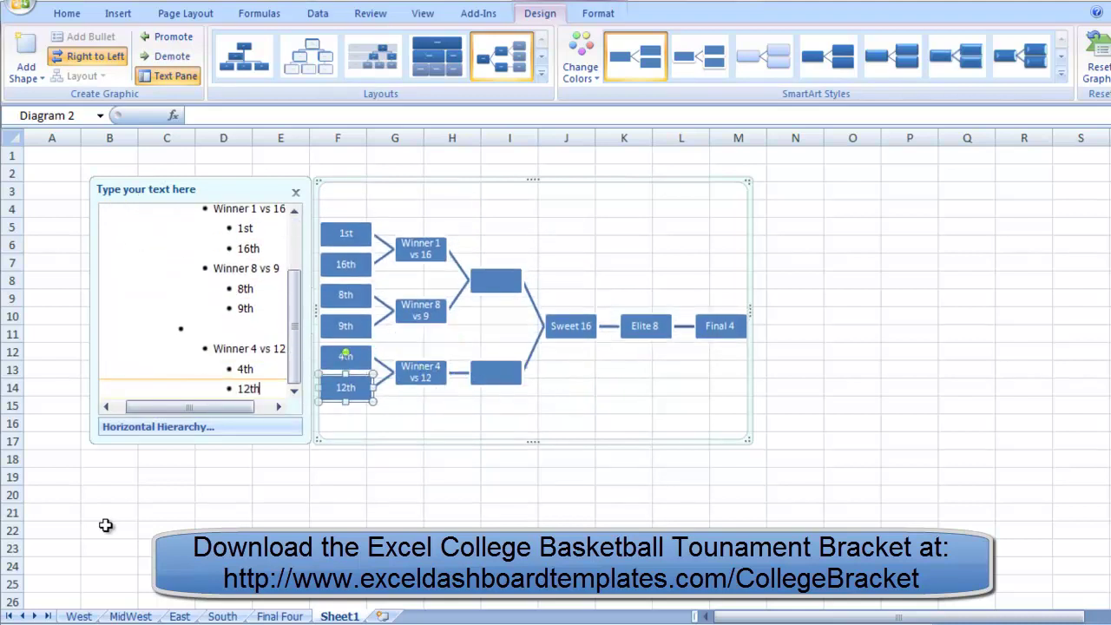
# Label the first empty box under Sweet 16 as Round 32
pyautogui.click(294, 238)
pyautogui.click(251, 317)
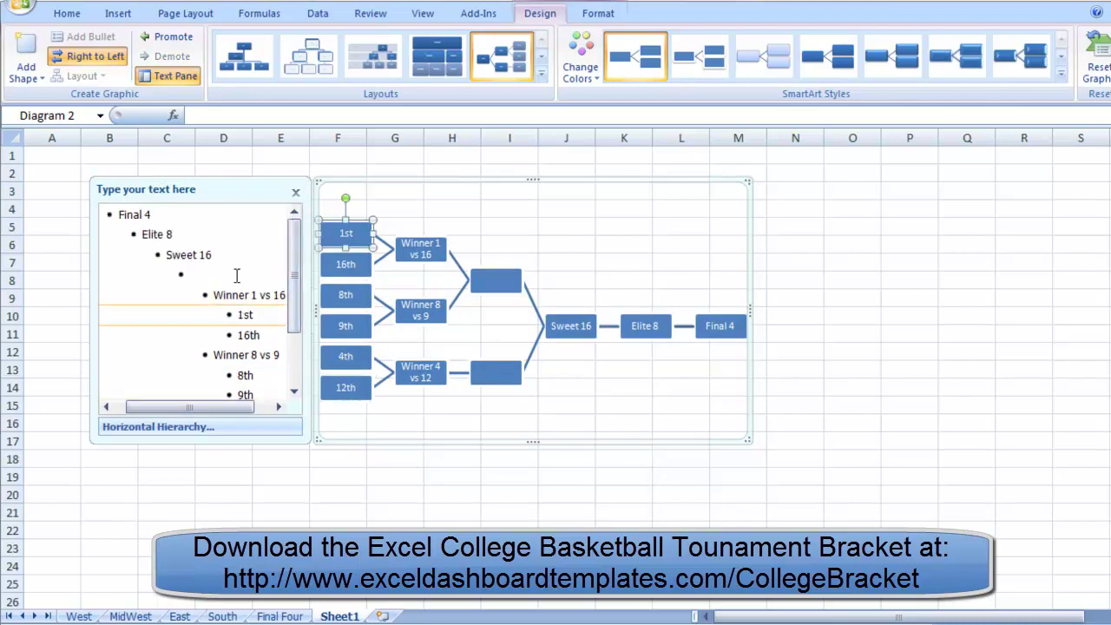
pyautogui.click(238, 293)
pyautogui.click(198, 273)
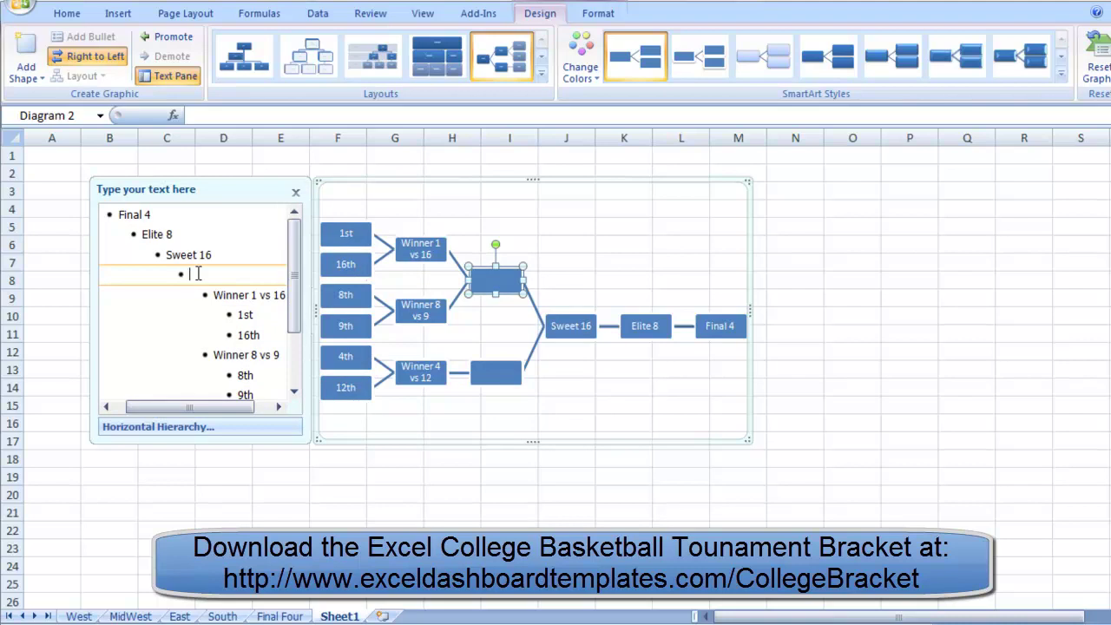
pyautogui.write('Round 32')
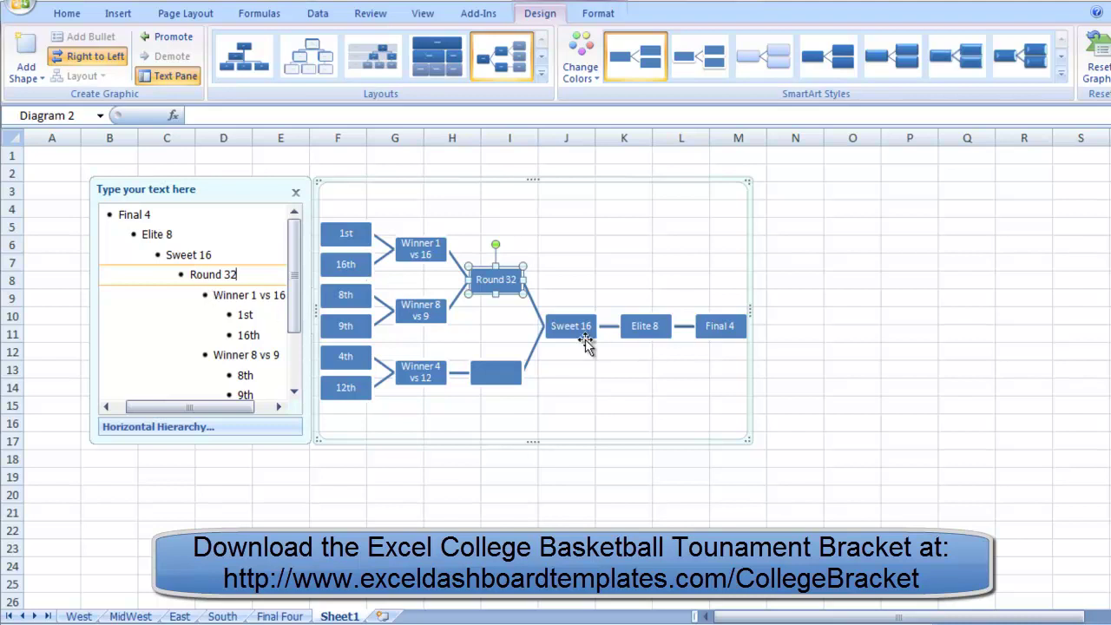
pyautogui.click(246, 296)
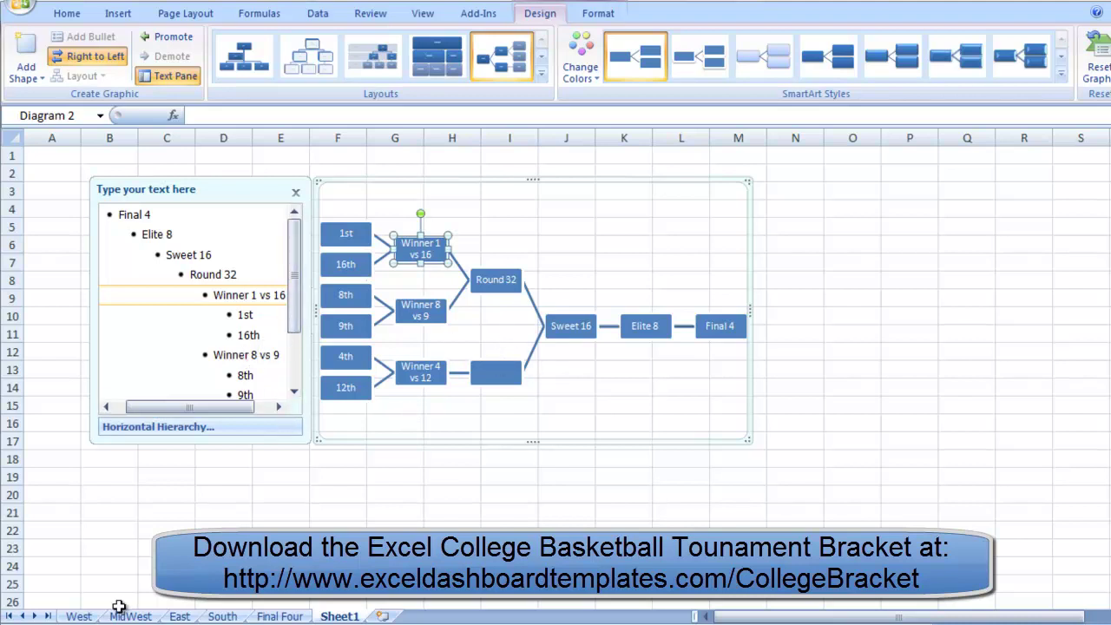
# On the West sheet, replace the text of the bracket's 1st Seed box with Florida
pyautogui.click(79, 617)
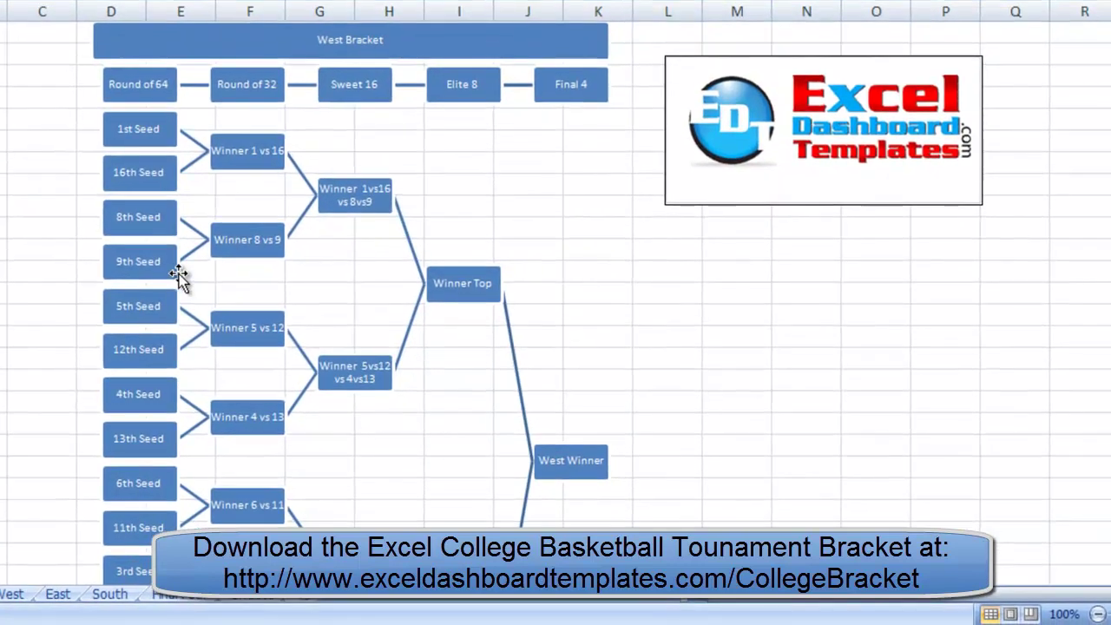
pyautogui.click(136, 128)
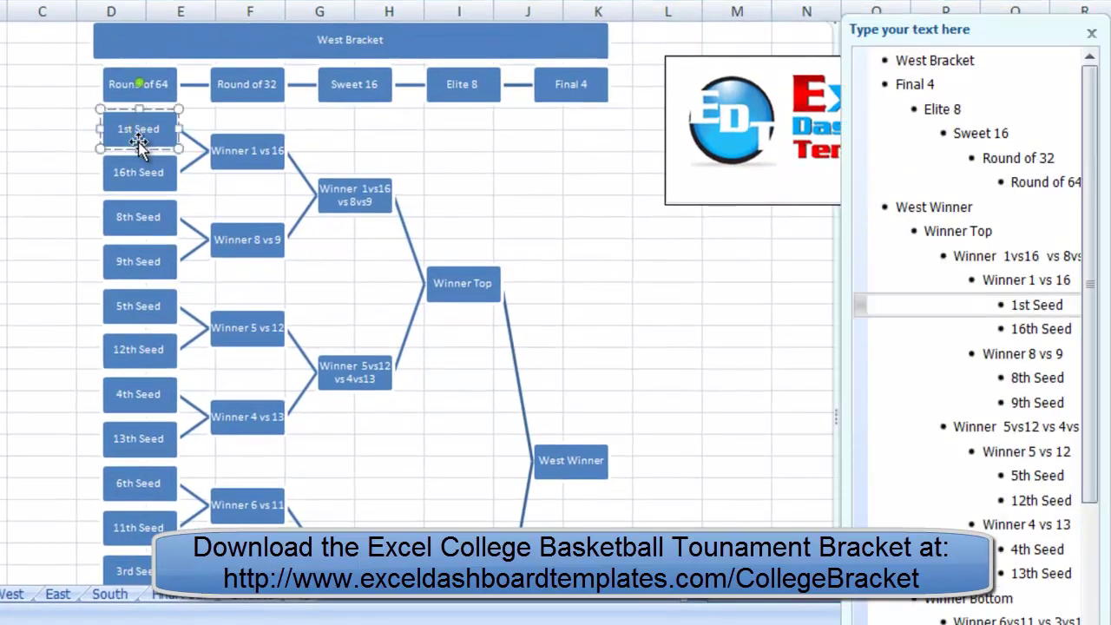
pyautogui.write('Flo')
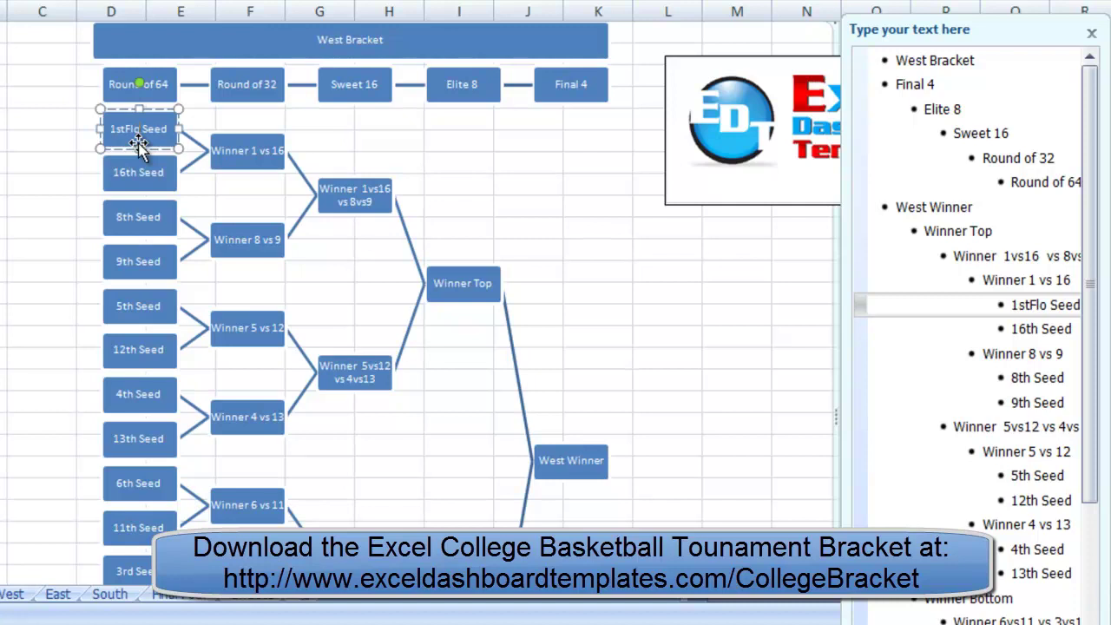
pyautogui.press('BackSpace')
pyautogui.press('BackSpace')
pyautogui.press('BackSpace')
pyautogui.press('BackSpace')
pyautogui.press('BackSpace')
pyautogui.press('BackSpace')
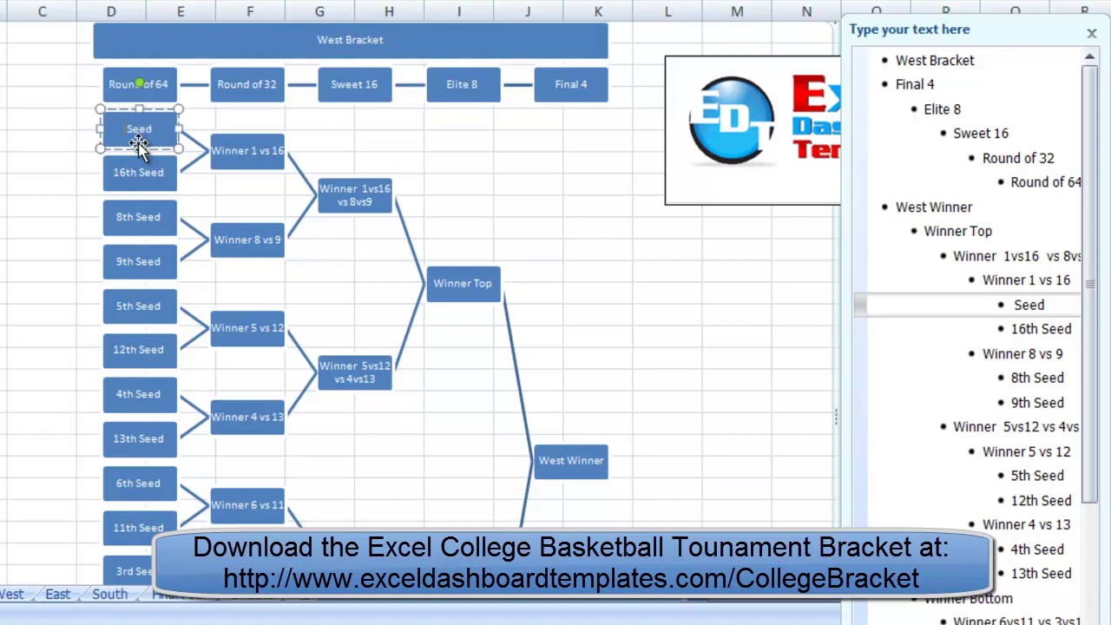
pyautogui.hotkey('shift', 'End')
pyautogui.write('Florida')
pyautogui.click(22, 174)
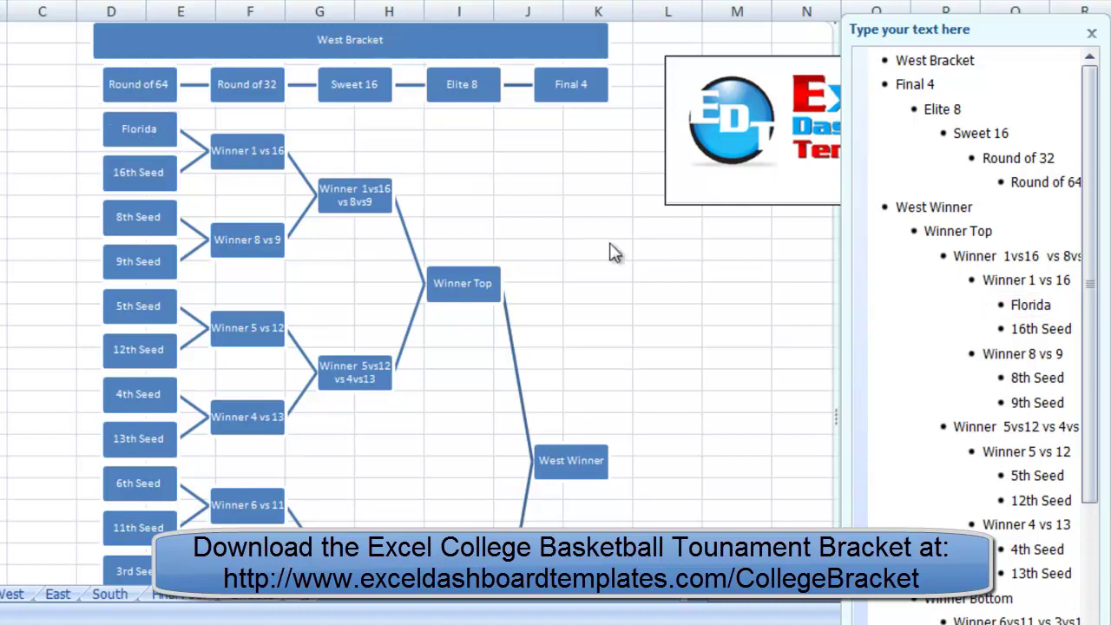
# Replace the 16th Seed entry under Winner 1 vs 16 with Villanova
pyautogui.click(1024, 327)
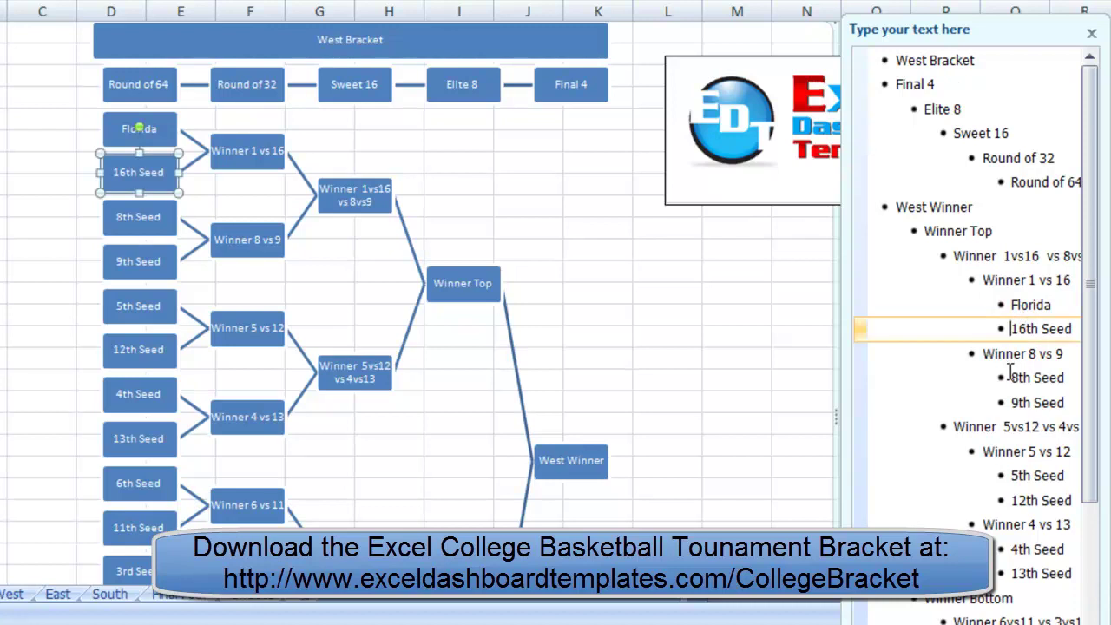
pyautogui.hotkey('shift', 'Home')
pyautogui.write('Villanova')
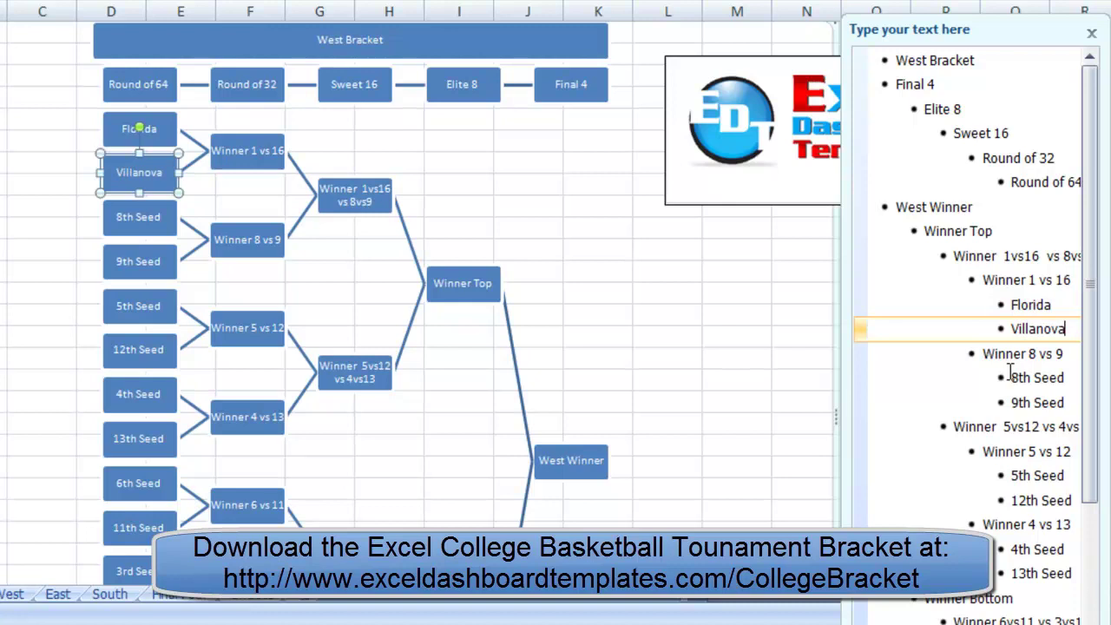
pyautogui.click(1009, 375)
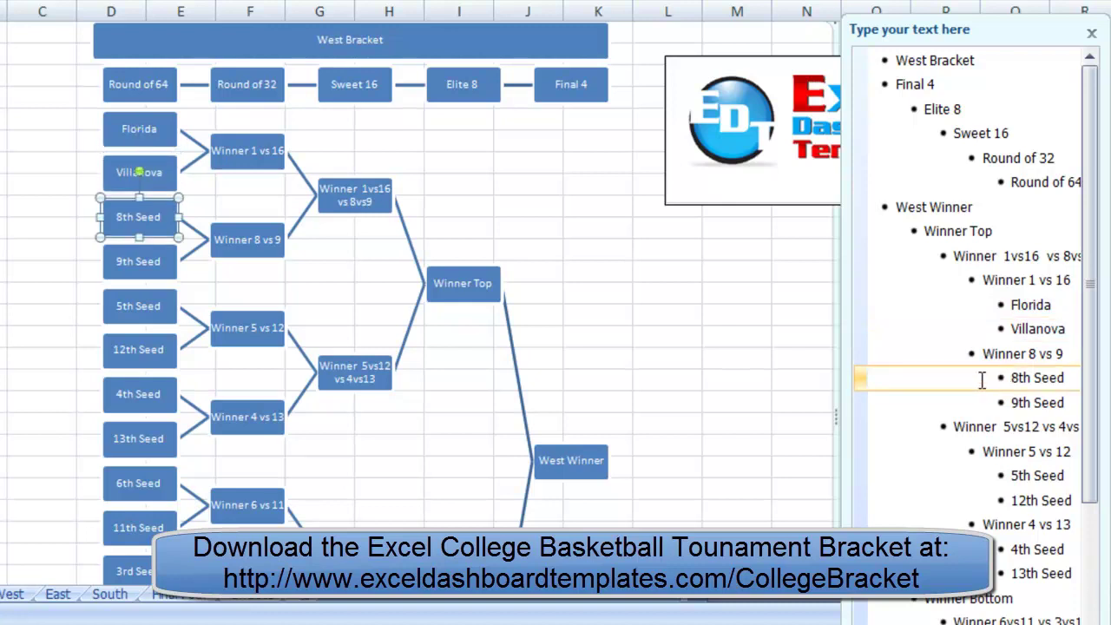
pyautogui.click(18, 222)
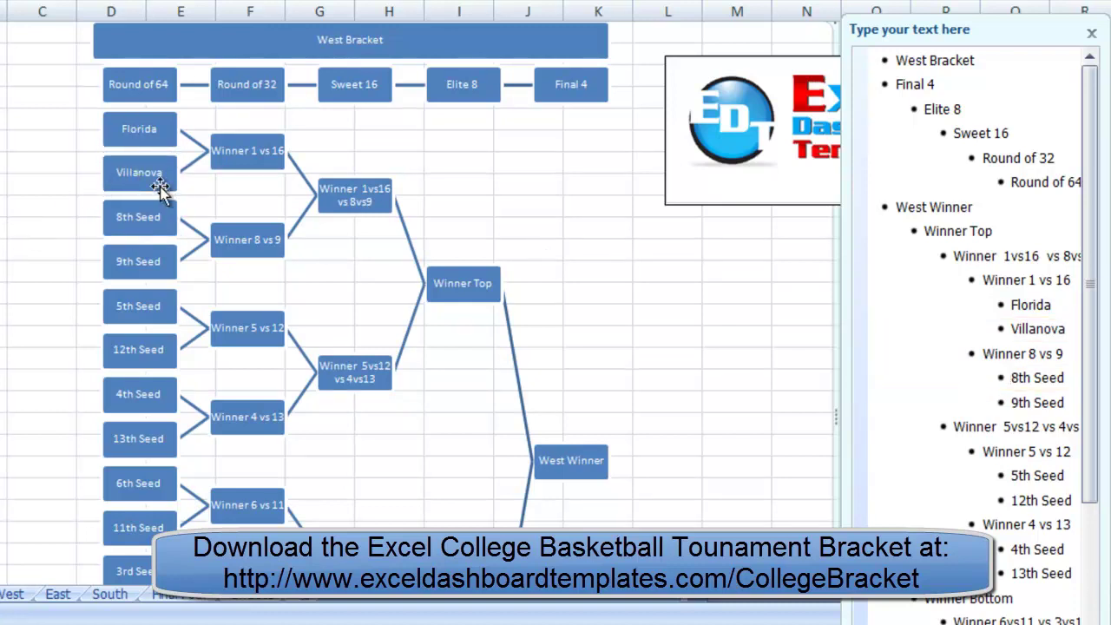
pyautogui.click(230, 152)
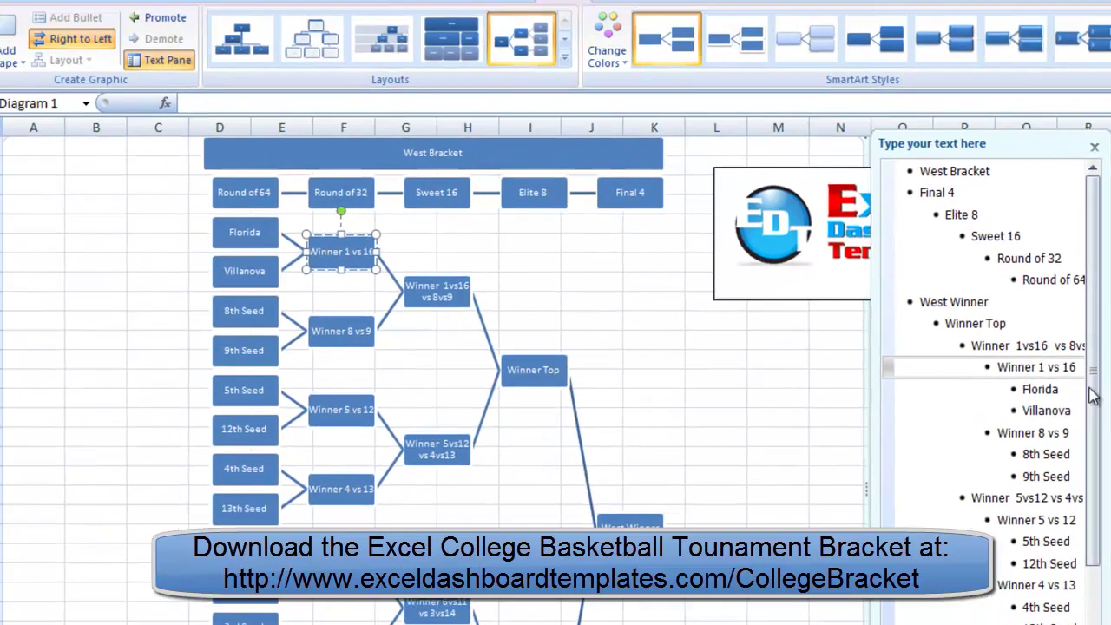
pyautogui.press('Escape')
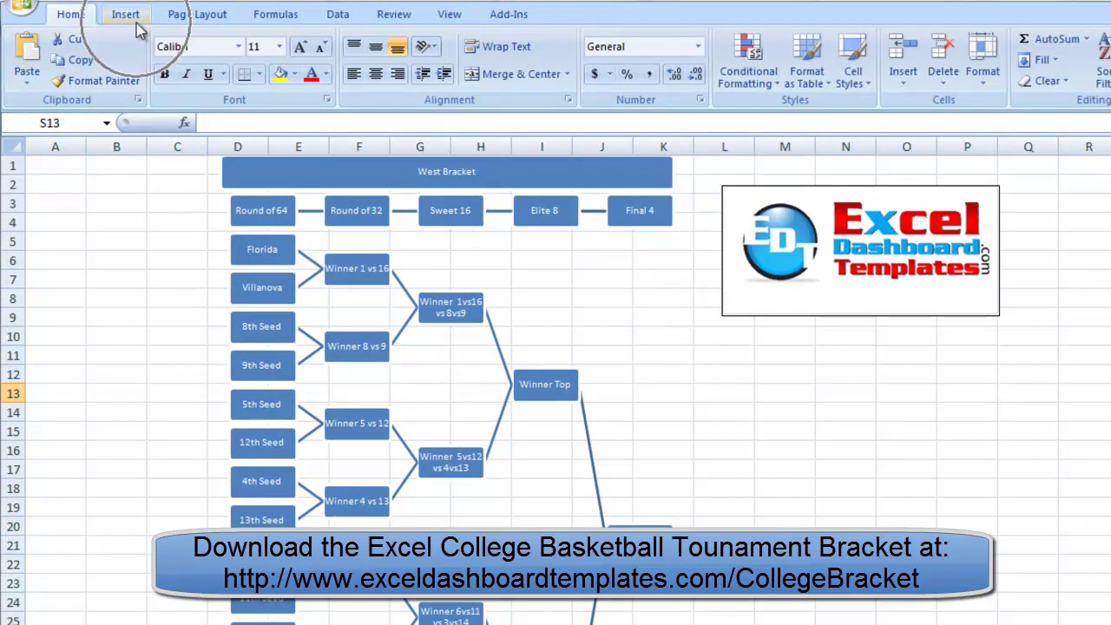
pyautogui.click(125, 15)
pyautogui.click(271, 65)
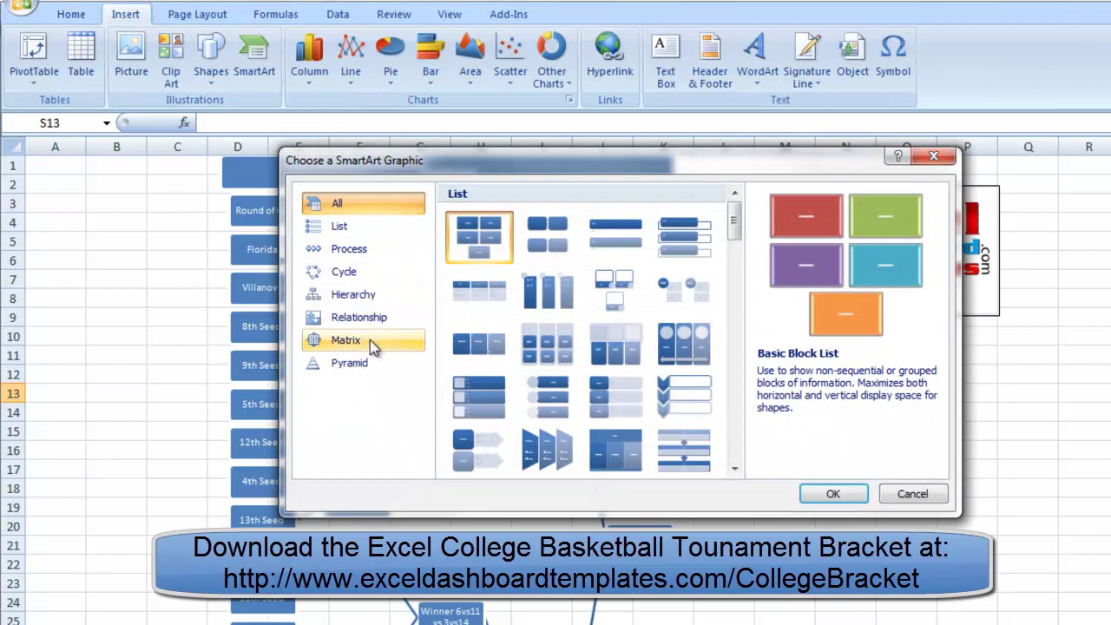
pyautogui.click(922, 496)
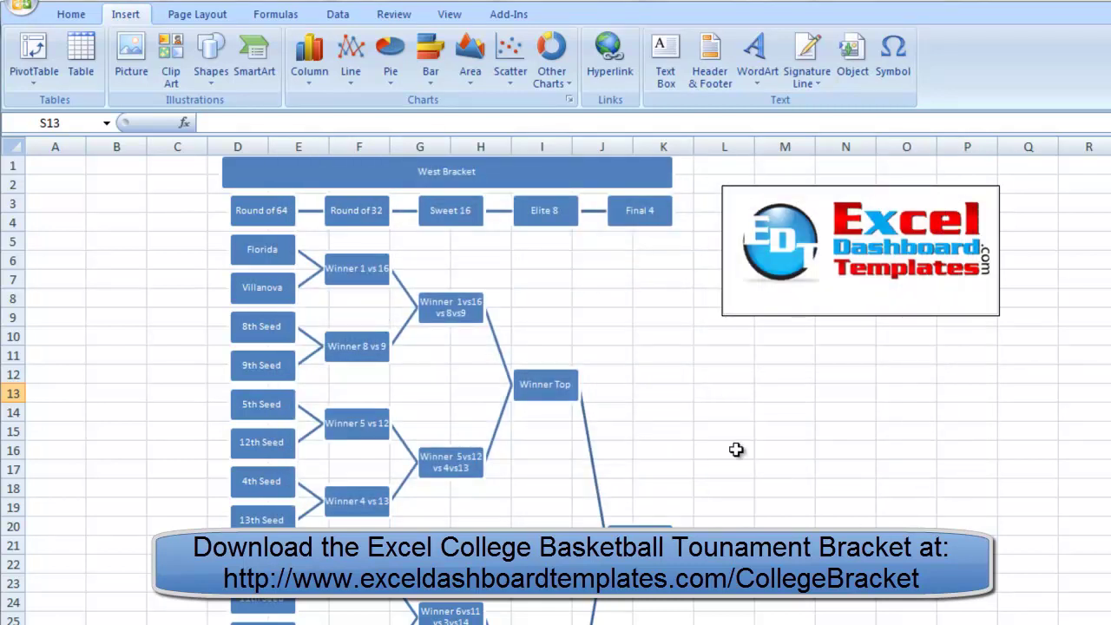